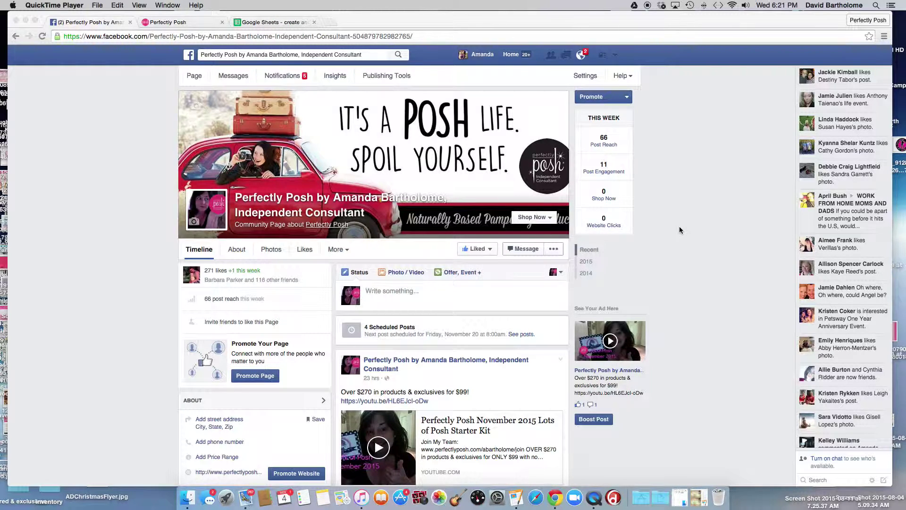
Go to Google Sheets in the browser and create a blank spreadsheet
{"action": "left_click", "coordinate": [273, 23]}
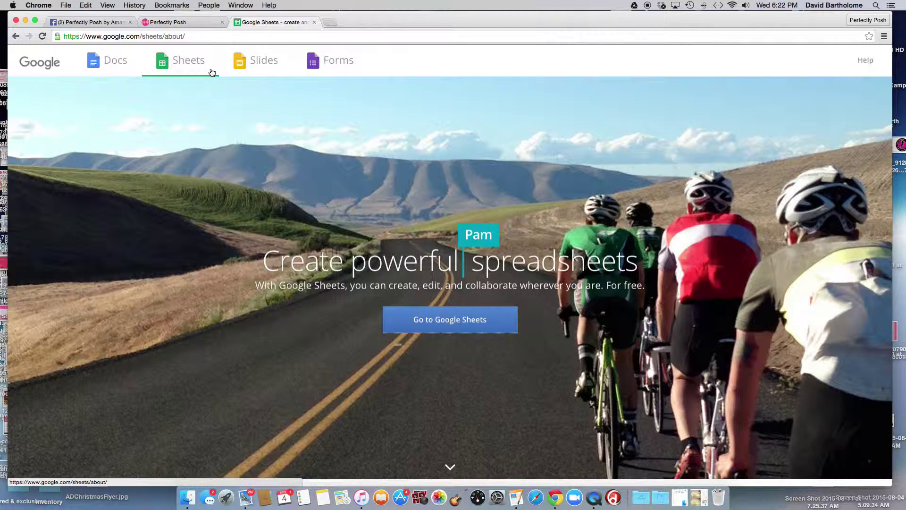
{"action": "left_click", "coordinate": [451, 320]}
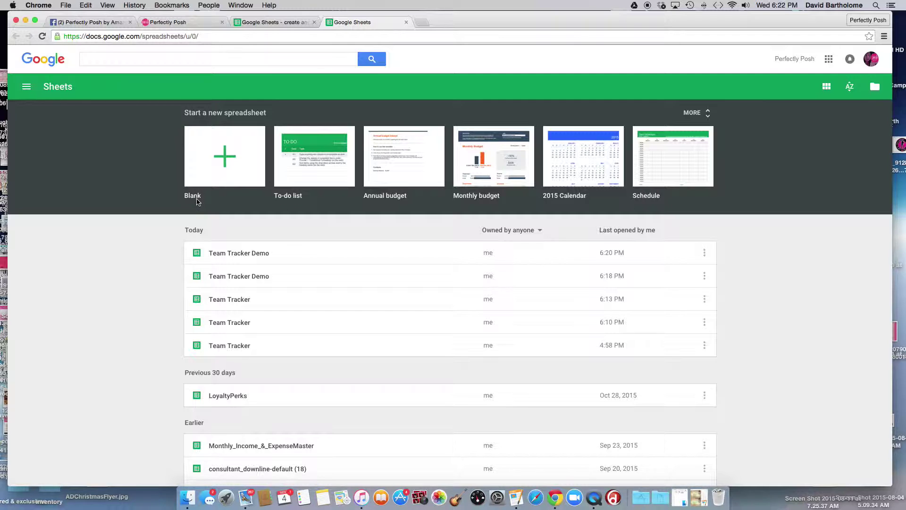
{"action": "left_click", "coordinate": [229, 159]}
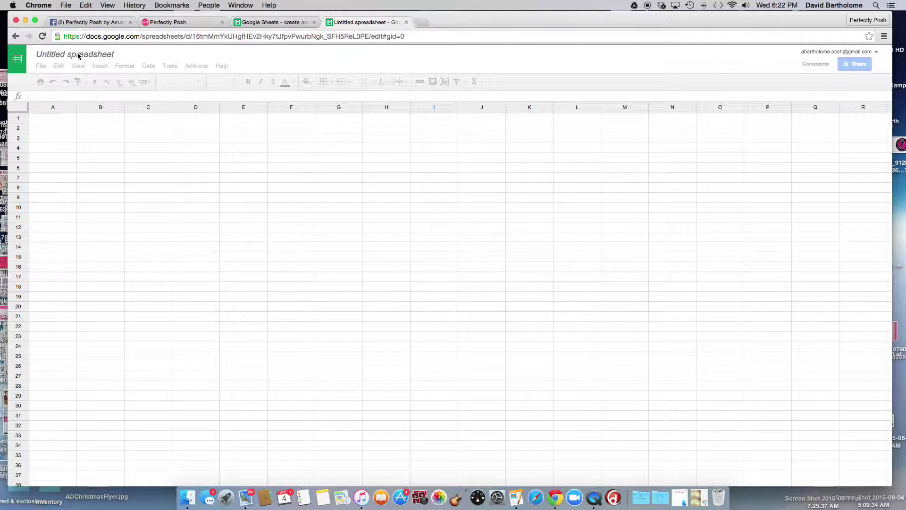
Rename the untitled spreadsheet as Team Tracker Demo
{"action": "left_click", "coordinate": [94, 55]}
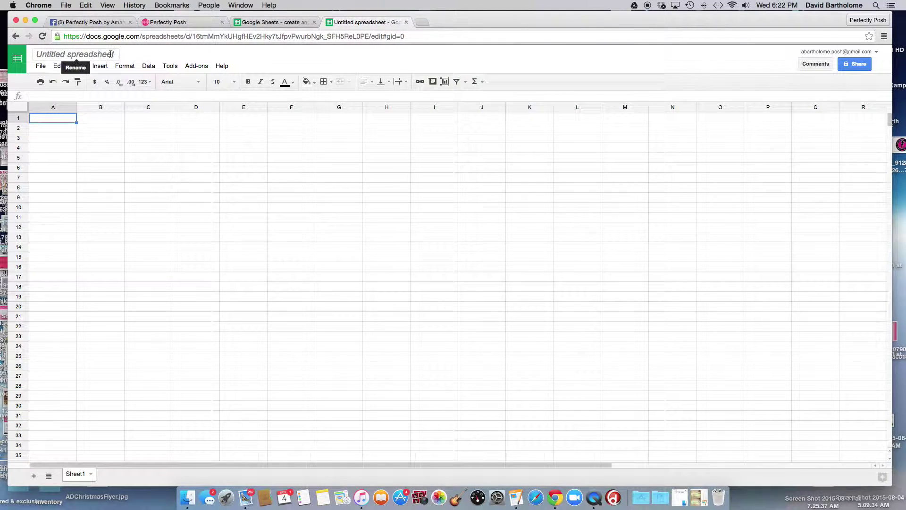
{"action": "left_click", "coordinate": [96, 55]}
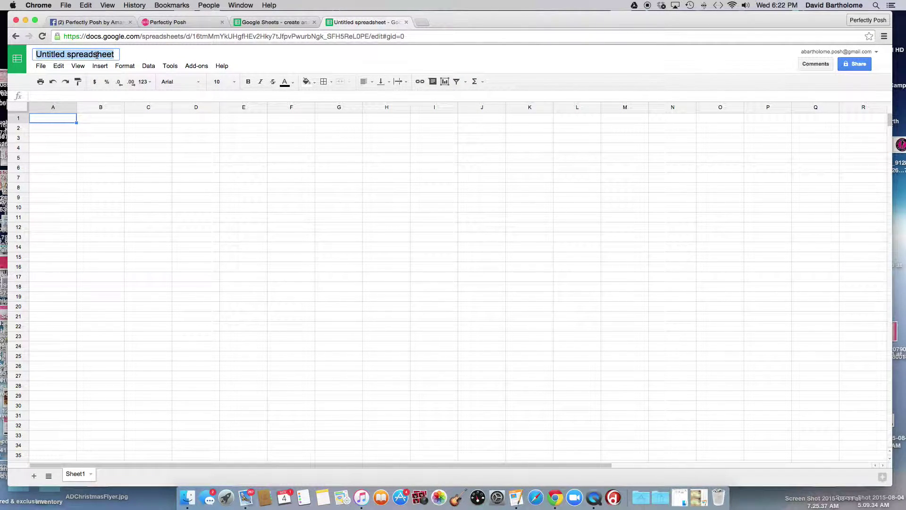
{"action": "type", "text": "T"}
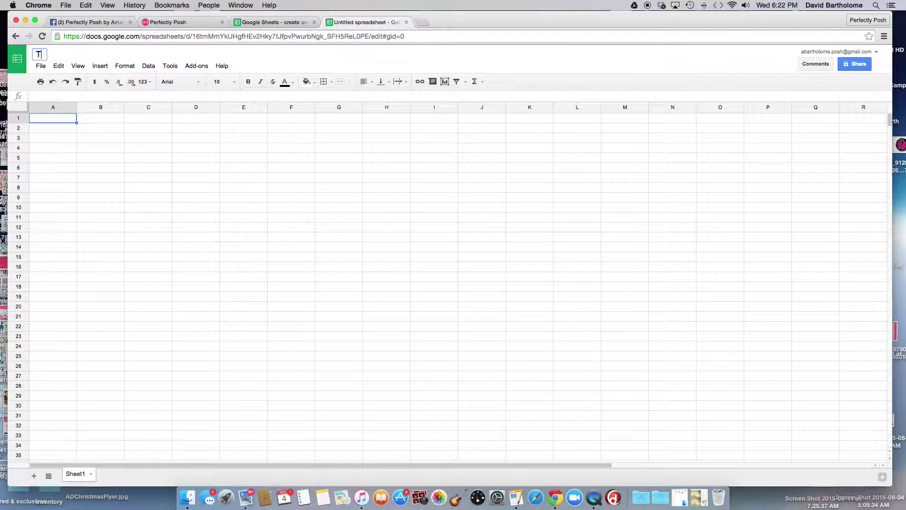
{"action": "type", "text": "eam Tracker Demo"}
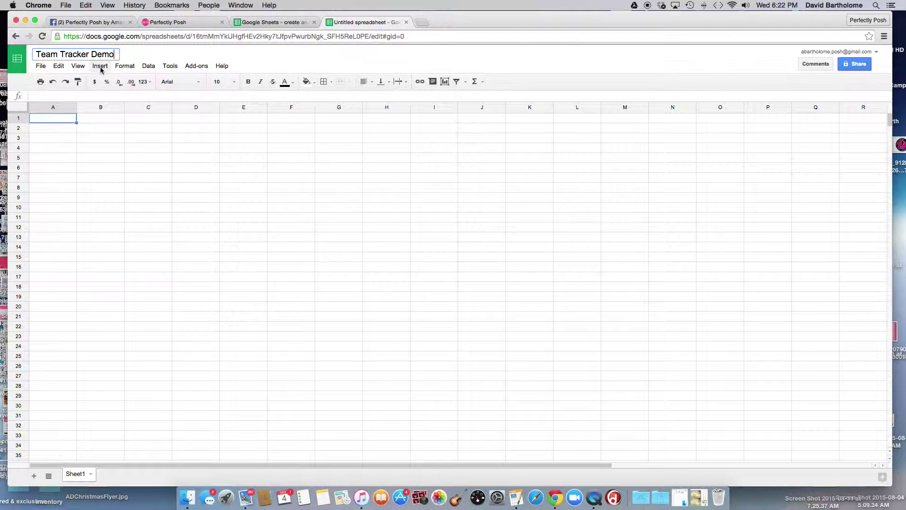
{"action": "key", "text": "Return"}
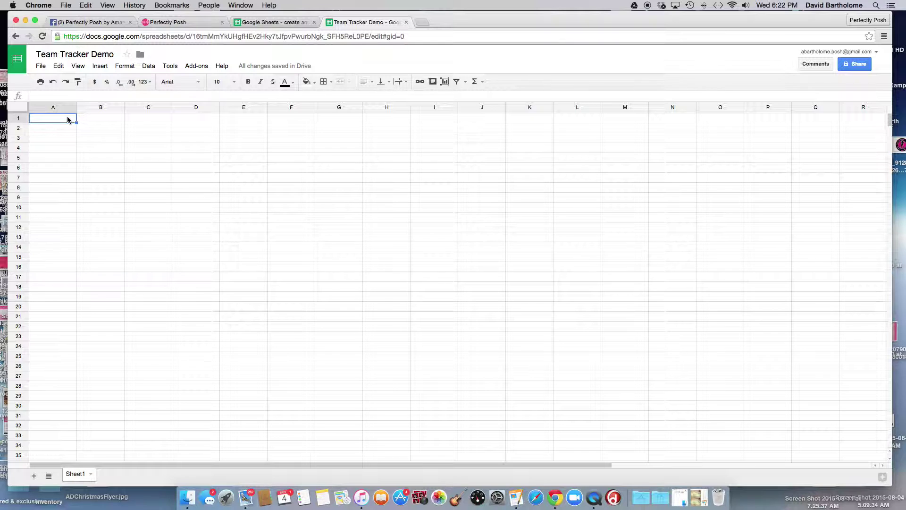
Enter Oct 2014 in cell A1 as the first month of the tracker
{"action": "type", "text": "Oc"}
{"action": "type", "text": "t 2"}
{"action": "type", "text": "2014"}
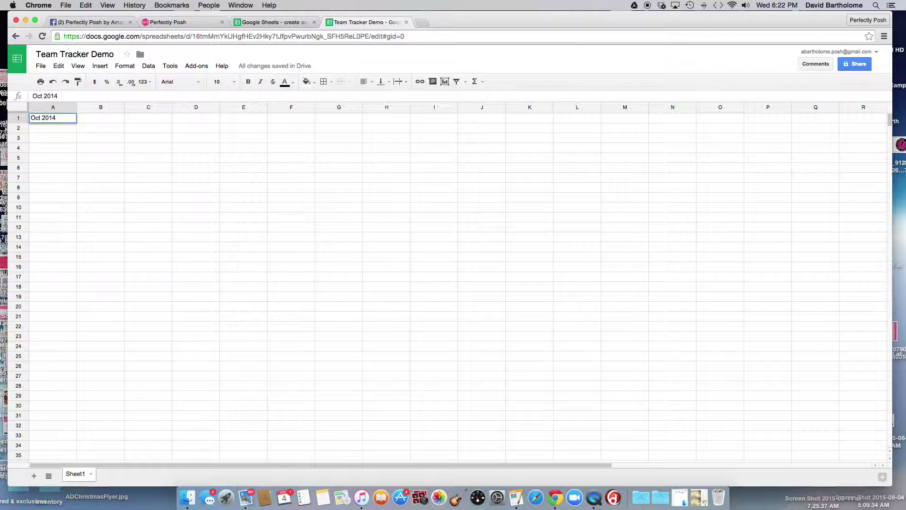
{"action": "key", "text": "Tab"}
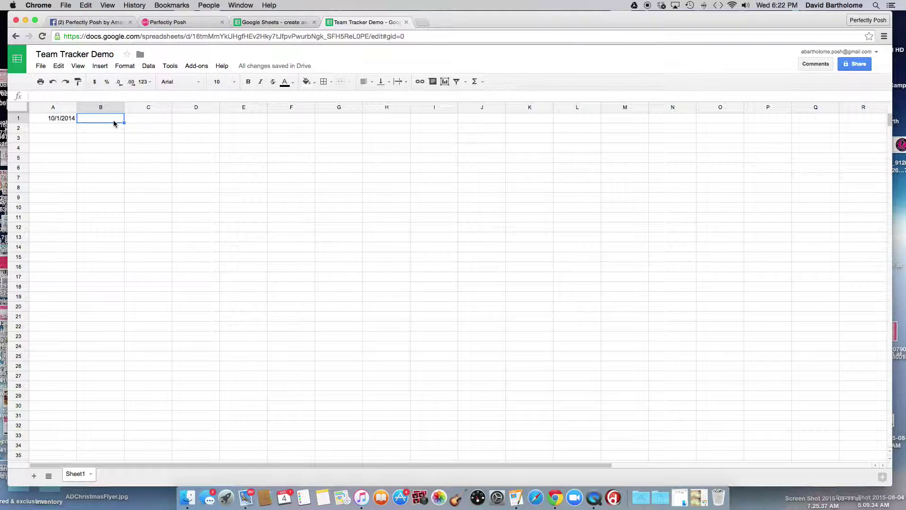
Switch to the Perfectly Posh site, view the business summary, and open the Downline Summary Report
{"action": "left_click", "coordinate": [178, 22]}
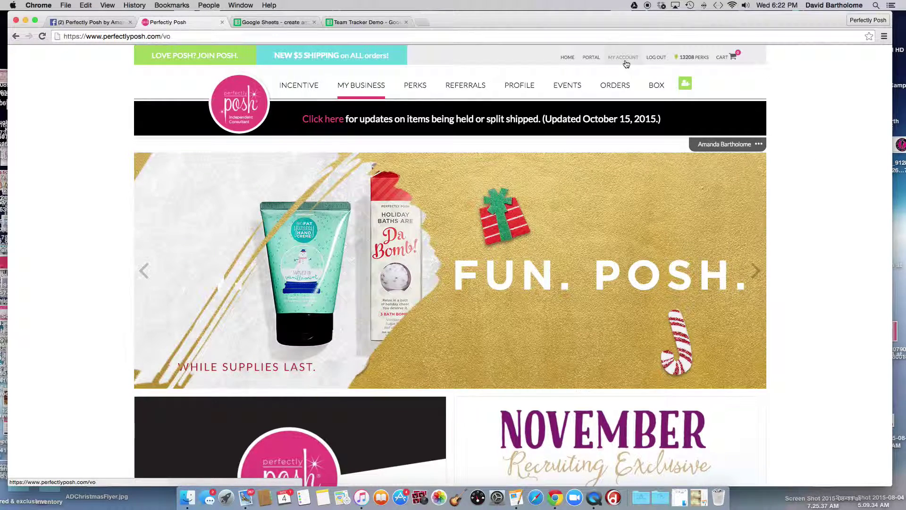
{"action": "mouse_move", "coordinate": [355, 96]}
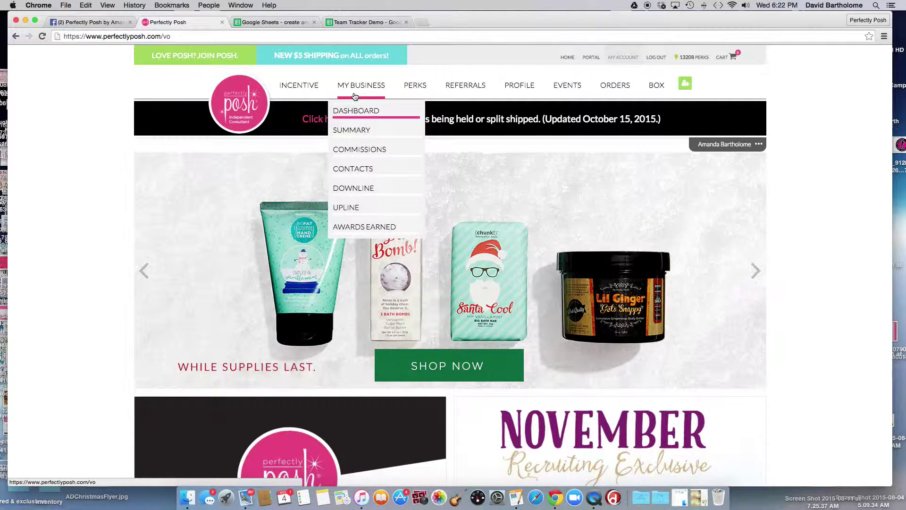
{"action": "left_click", "coordinate": [355, 134]}
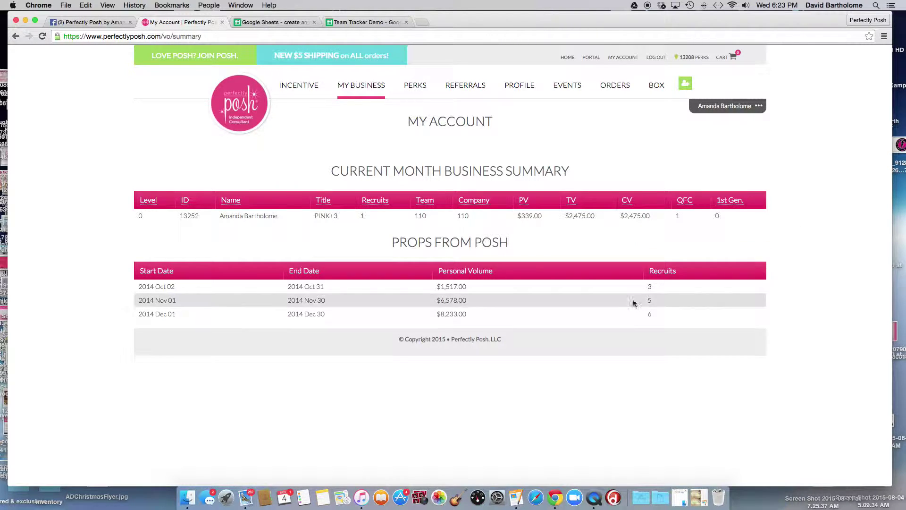
{"action": "mouse_move", "coordinate": [363, 88]}
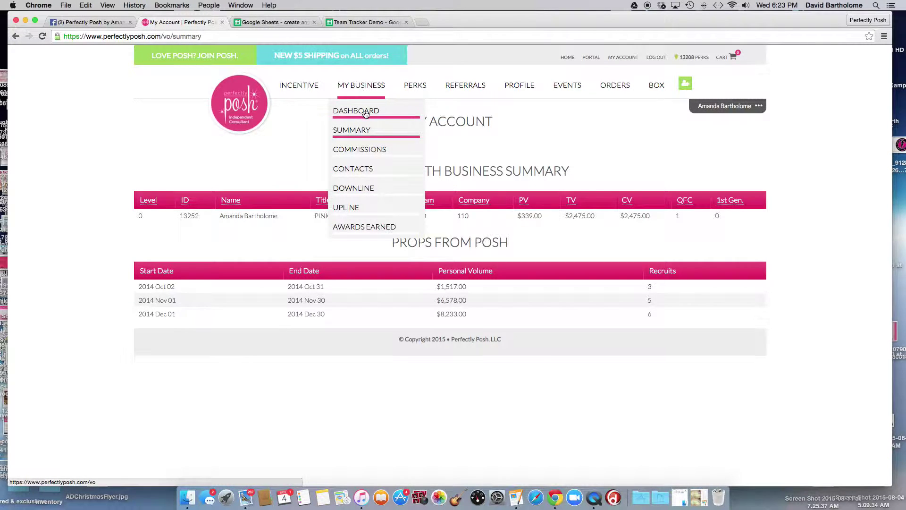
{"action": "left_click", "coordinate": [366, 189]}
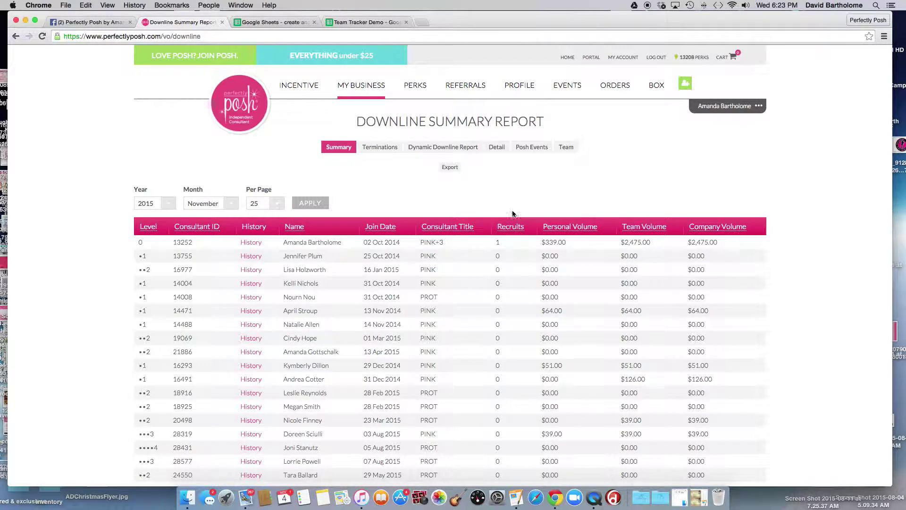
{"action": "left_click", "coordinate": [494, 242]}
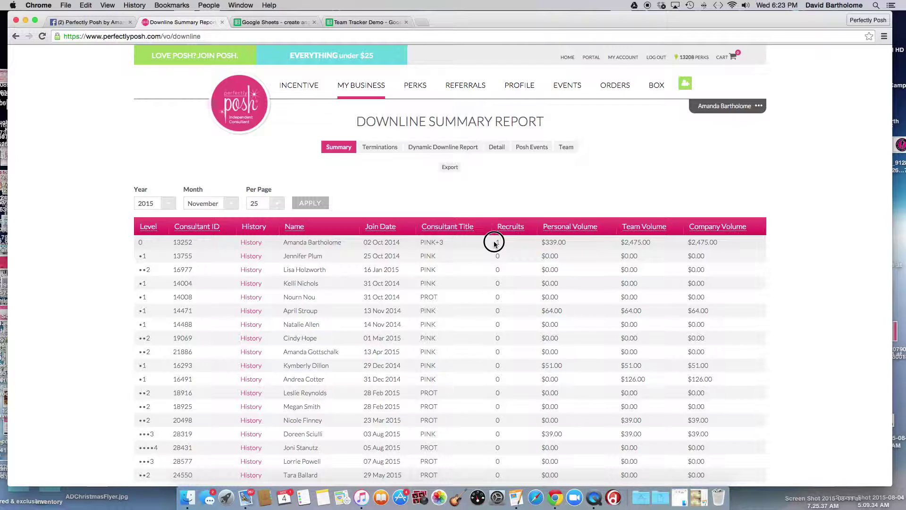
Filter the Downline Summary Report to October 2014
{"action": "left_click", "coordinate": [158, 203]}
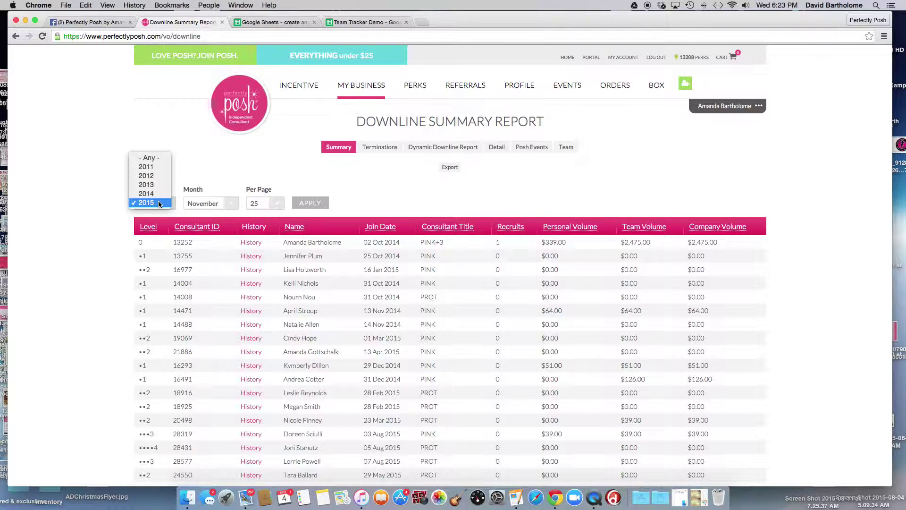
{"action": "left_click", "coordinate": [160, 196]}
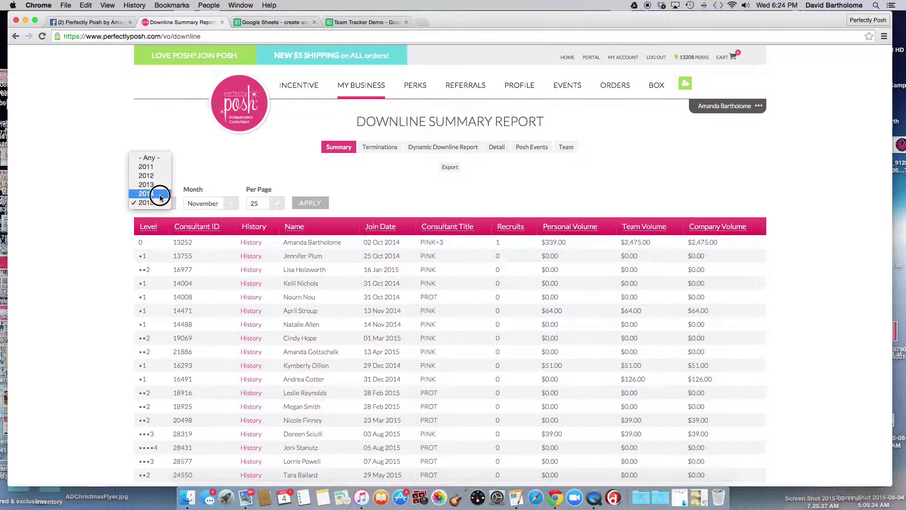
{"action": "left_click", "coordinate": [198, 201]}
{"action": "left_click", "coordinate": [196, 194]}
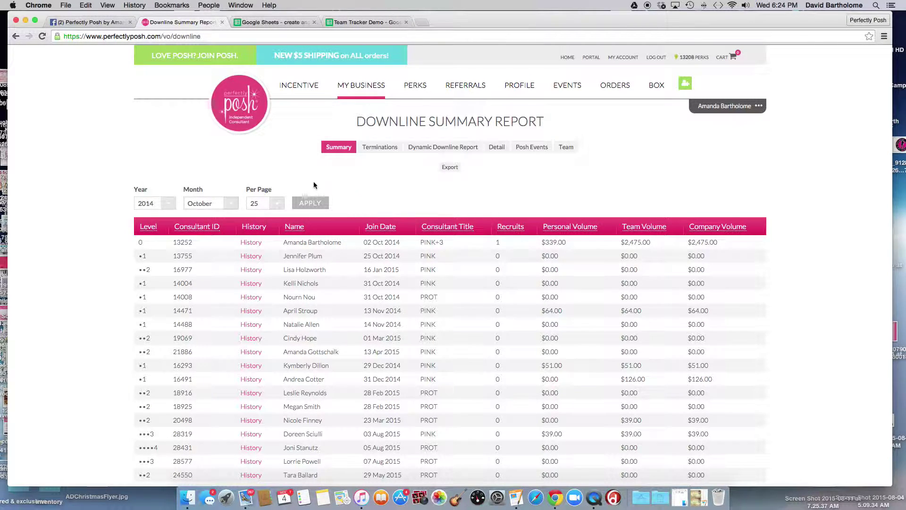
{"action": "left_click", "coordinate": [307, 202]}
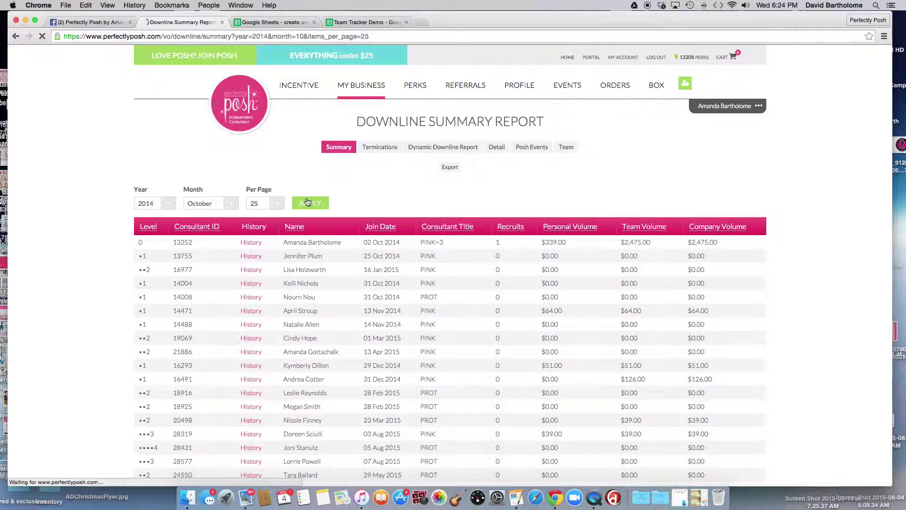
Copy the level 0 row's recruits and personal, team and company volumes for October into the Team Tracker Demo sheet, starting at cell B1
{"action": "left_click", "coordinate": [499, 241]}
{"action": "left_click_drag", "start_coordinate": [498, 240], "coordinate": [739, 241]}
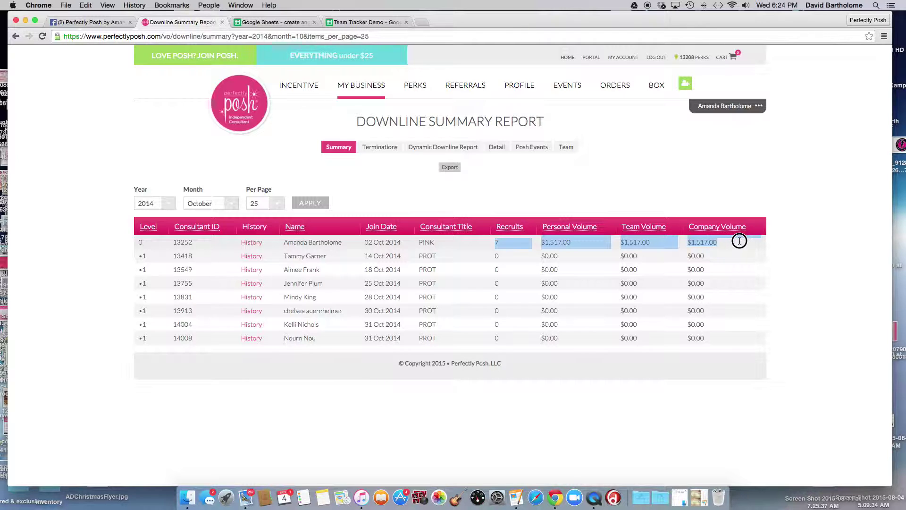
{"action": "left_click", "coordinate": [84, 5]}
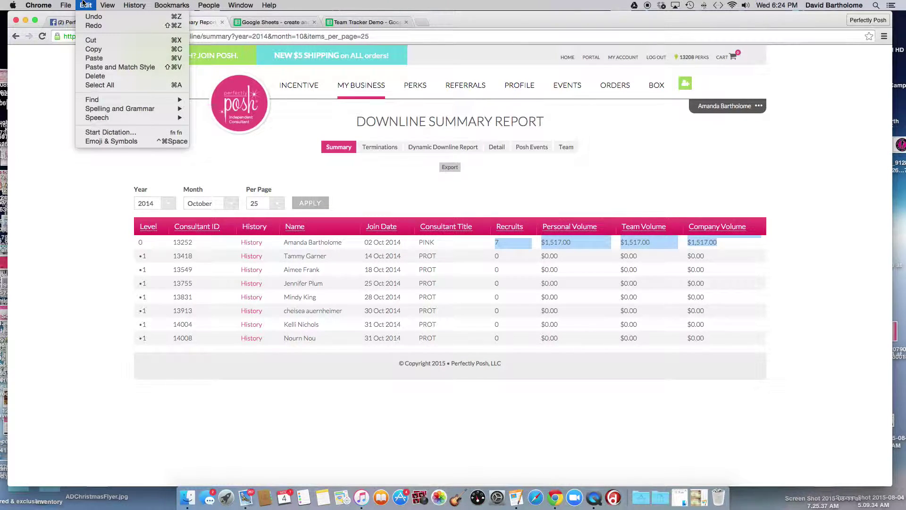
{"action": "left_click", "coordinate": [103, 50]}
{"action": "left_click", "coordinate": [103, 50]}
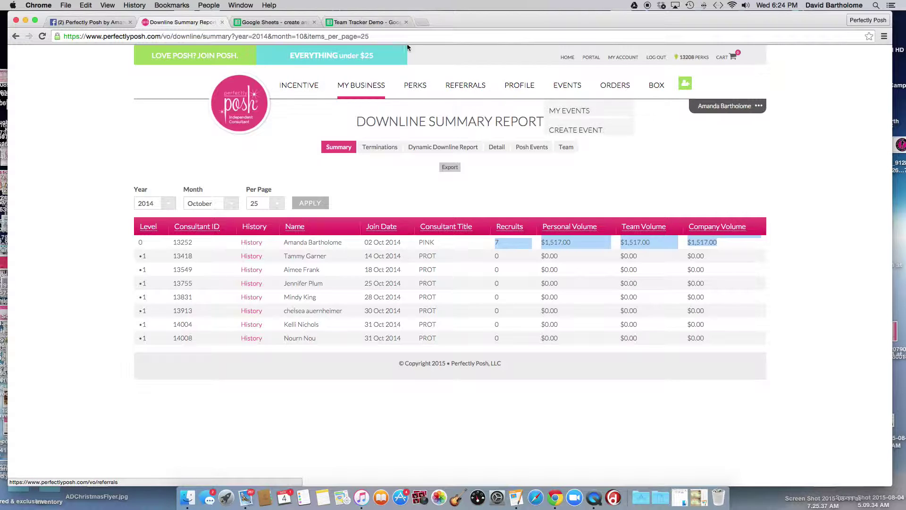
{"action": "left_click", "coordinate": [352, 23]}
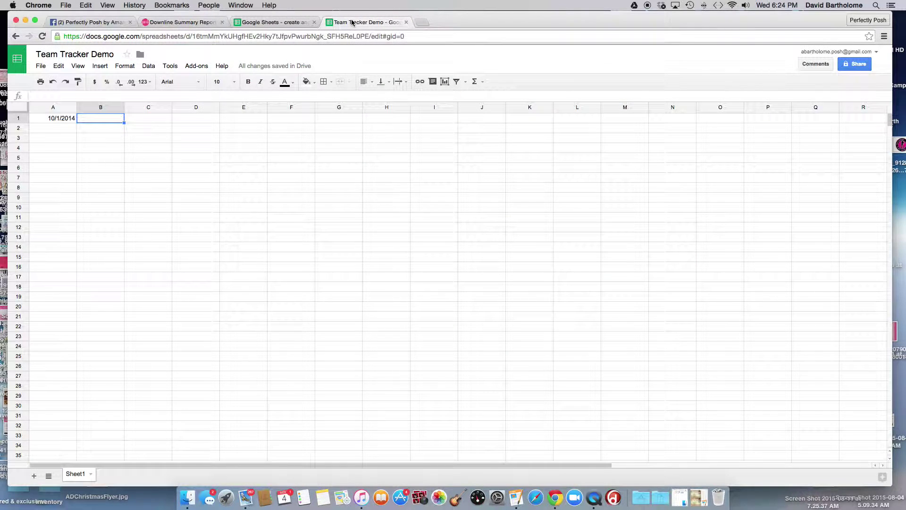
{"action": "right_click", "coordinate": [94, 118]}
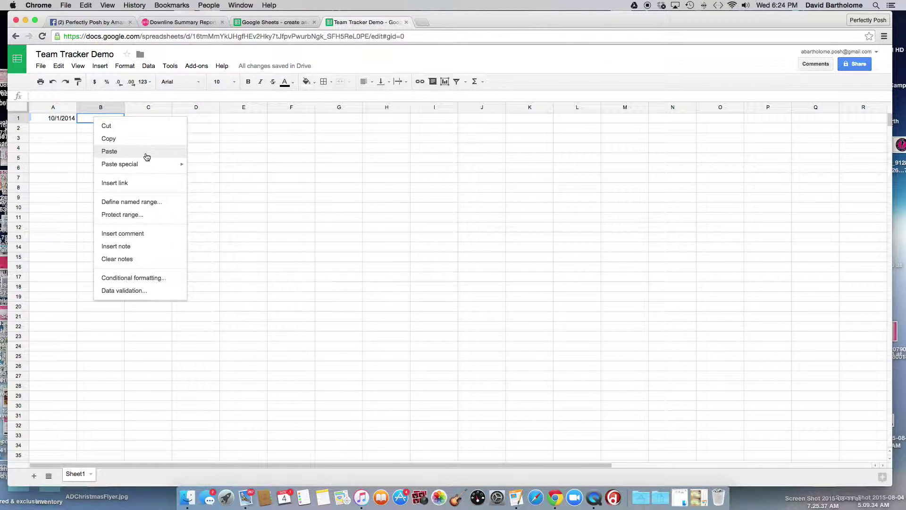
{"action": "left_click", "coordinate": [109, 152]}
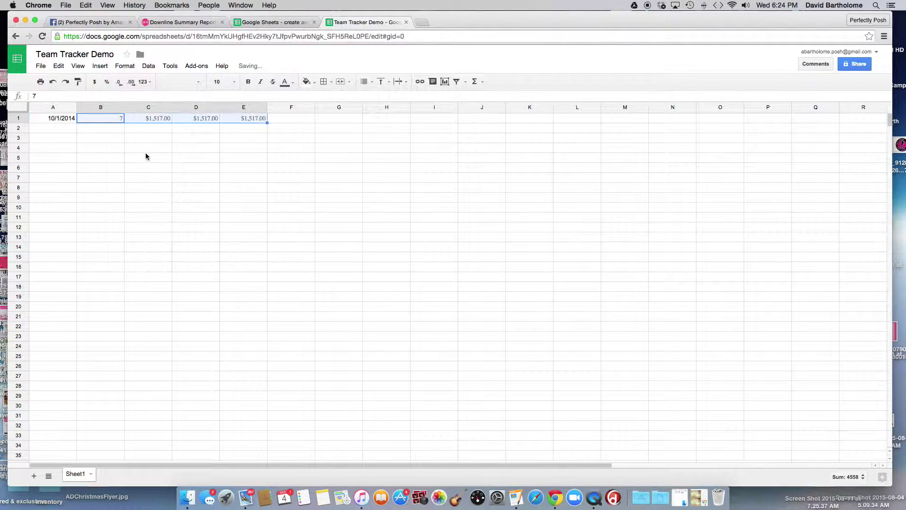
Enter the date 11/1/2014 in cell A2 for the second tracked month
{"action": "left_click", "coordinate": [54, 130]}
{"action": "type", "text": "11/"}
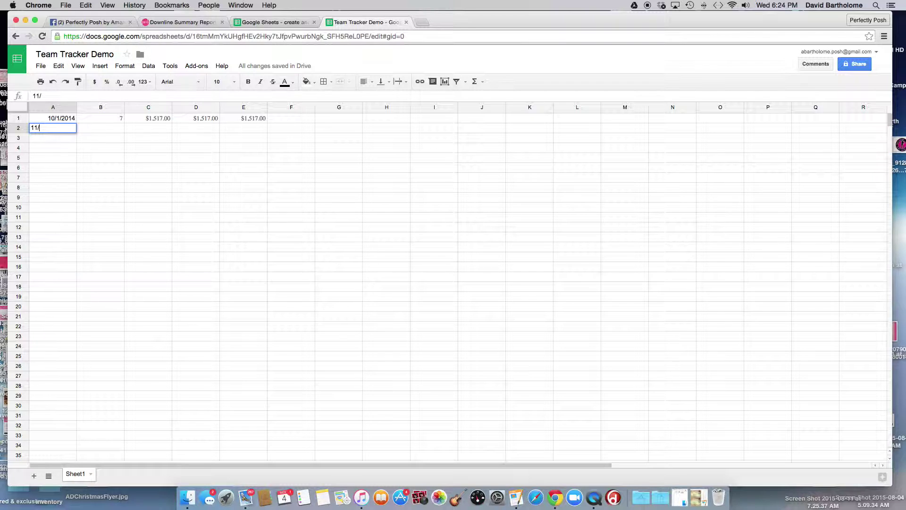
{"action": "key", "text": "Return"}
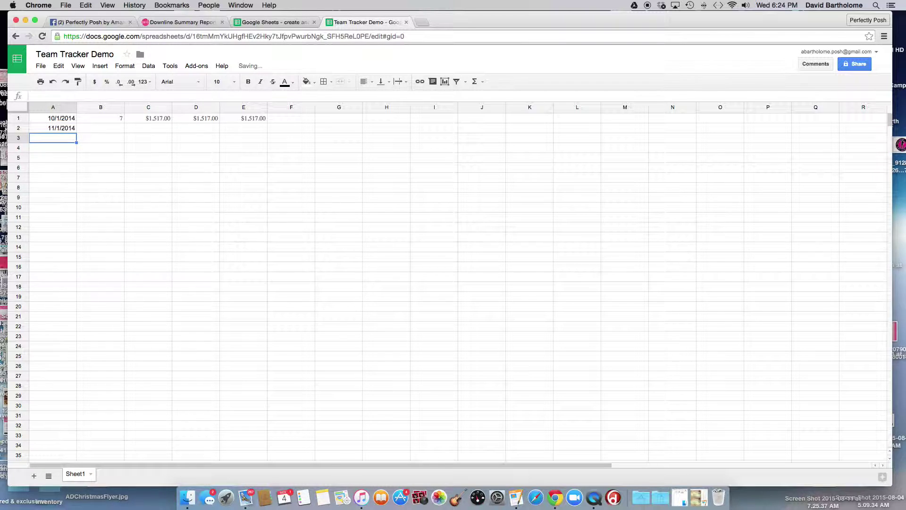
Return to the Perfectly Posh Downline Summary Report and filter it to November 2014
{"action": "left_click", "coordinate": [160, 22]}
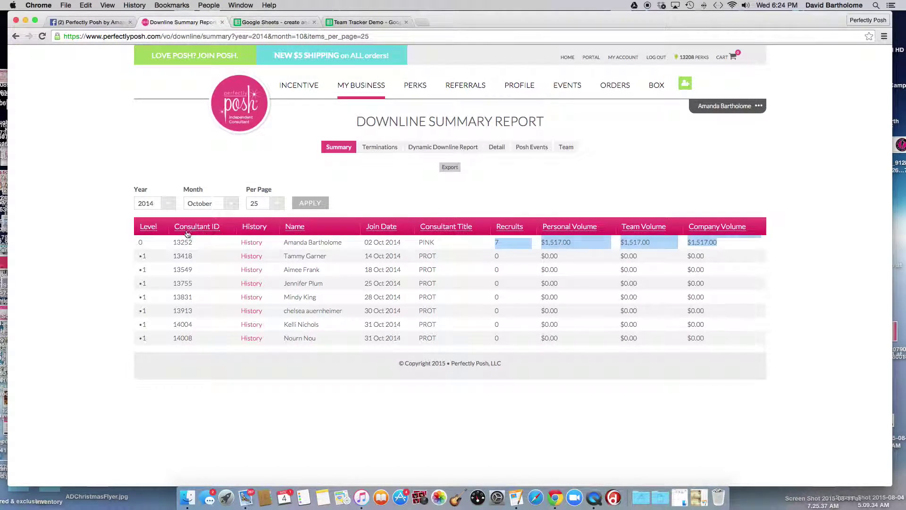
{"action": "left_click", "coordinate": [168, 204]}
{"action": "left_click", "coordinate": [206, 206]}
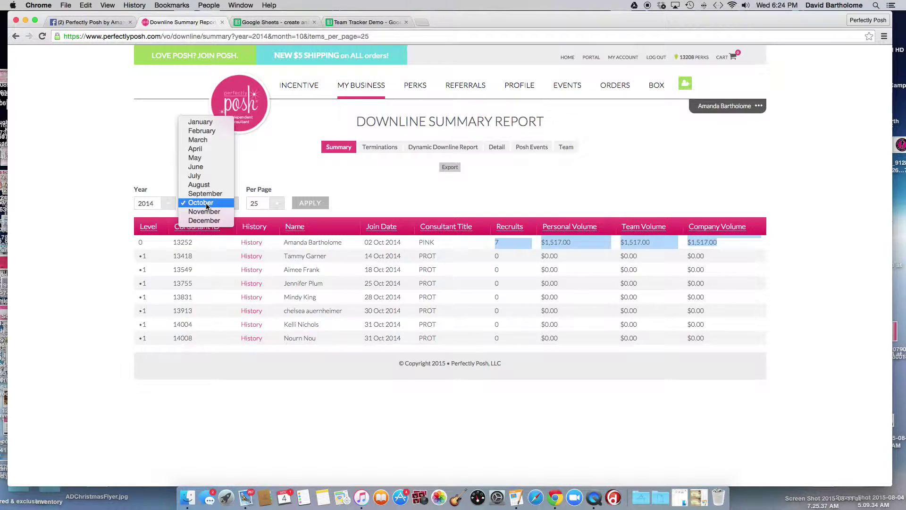
{"action": "left_click", "coordinate": [201, 218]}
{"action": "left_click", "coordinate": [305, 203]}
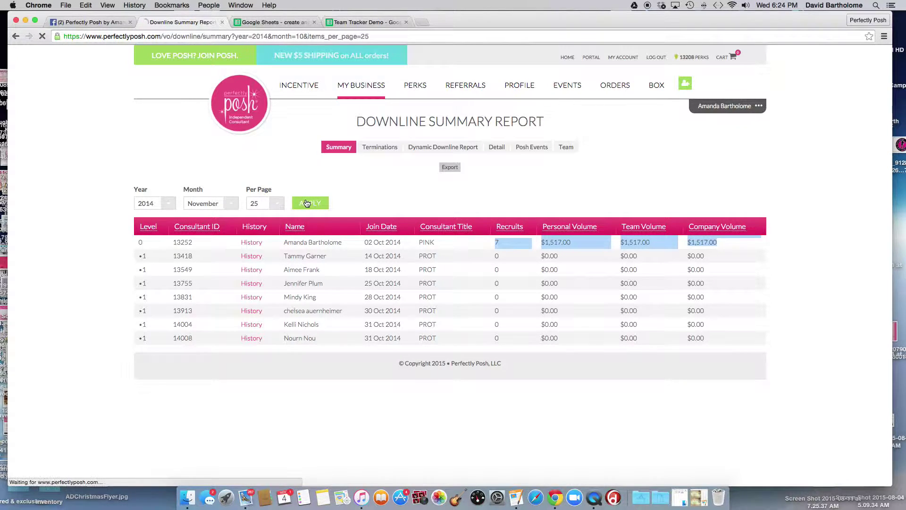
Copy the level 0 row's November recruits and three volume figures into the Team Tracker Demo sheet, starting at cell B2
{"action": "left_click_drag", "start_coordinate": [496, 242], "coordinate": [727, 240]}
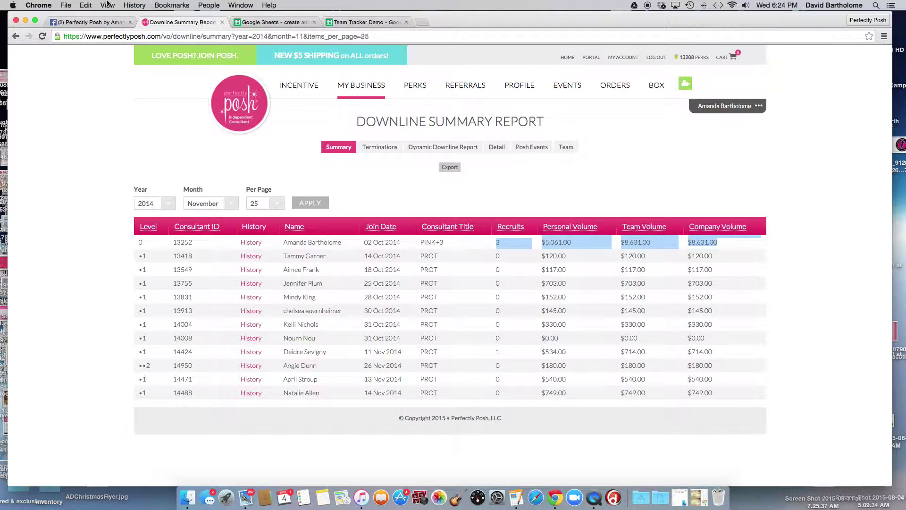
{"action": "left_click", "coordinate": [86, 5]}
{"action": "left_click", "coordinate": [88, 46]}
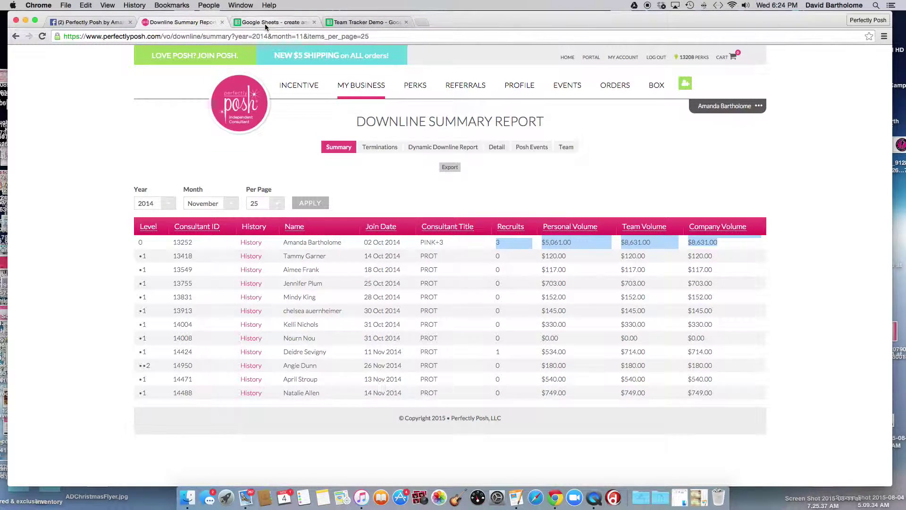
{"action": "left_click", "coordinate": [362, 22]}
{"action": "right_click", "coordinate": [84, 131]}
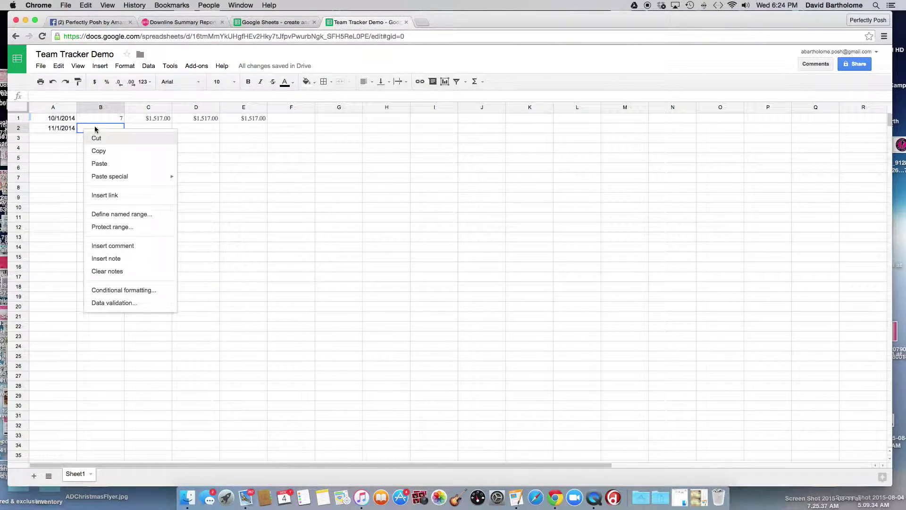
{"action": "left_click", "coordinate": [100, 161]}
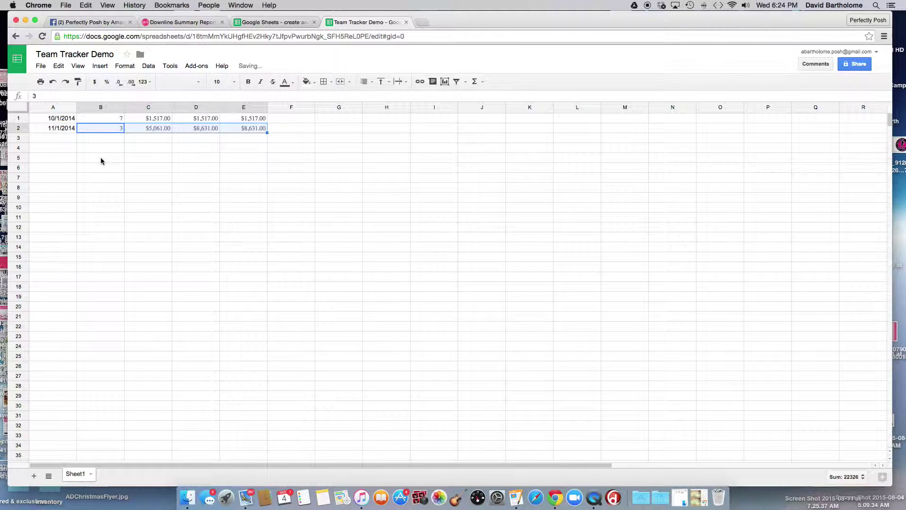
Enter the date 12/1/2014 in cell A3 for the third tracked month
{"action": "left_click", "coordinate": [64, 139]}
{"action": "type", "text": "12"}
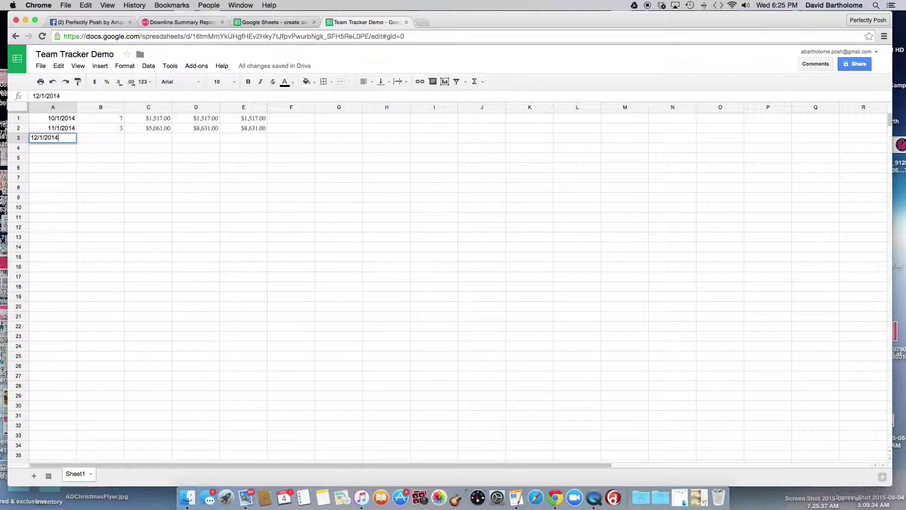
{"action": "type", "text": "/1/2014"}
{"action": "key", "text": "Tab"}
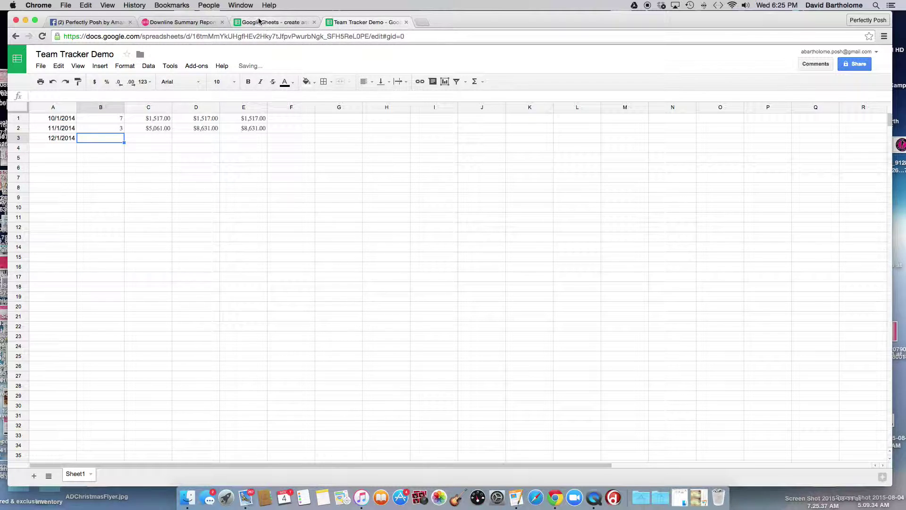
Return to the Perfectly Posh Downline Summary Report and filter it to December 2014
{"action": "left_click", "coordinate": [198, 22]}
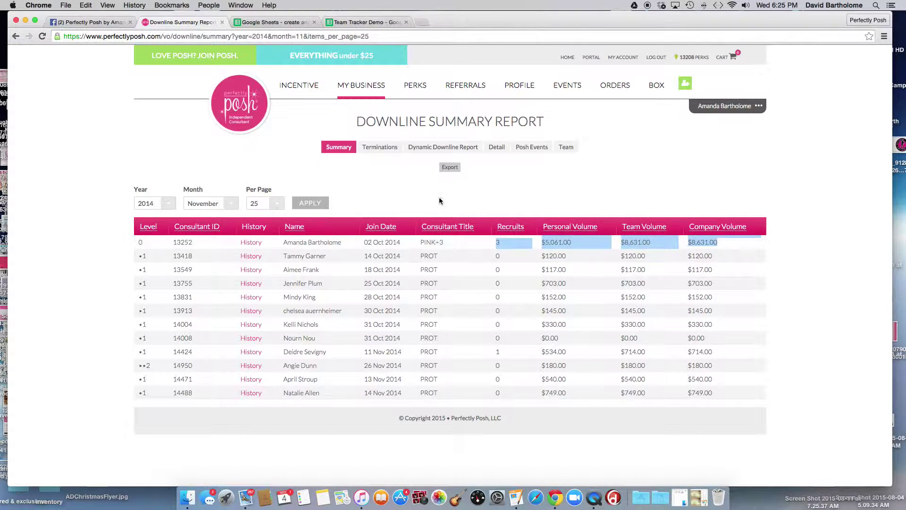
{"action": "left_click", "coordinate": [174, 207]}
{"action": "left_click", "coordinate": [172, 212]}
{"action": "left_click", "coordinate": [207, 204]}
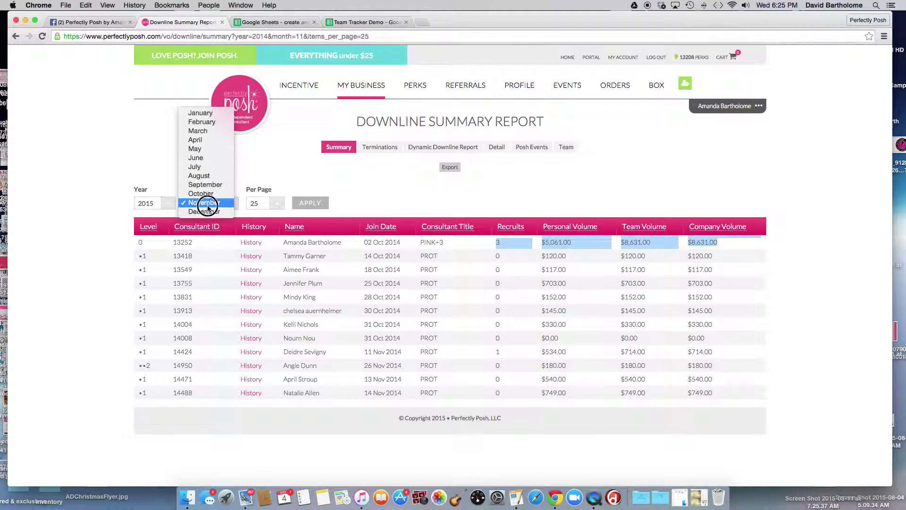
{"action": "left_click", "coordinate": [204, 211]}
{"action": "left_click", "coordinate": [315, 204]}
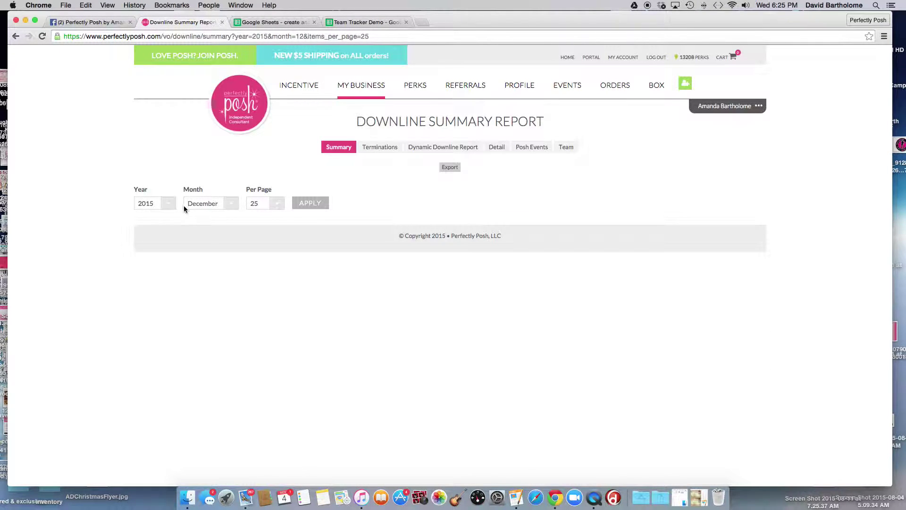
{"action": "left_click", "coordinate": [166, 203]}
{"action": "left_click", "coordinate": [165, 196]}
{"action": "left_click", "coordinate": [312, 204]}
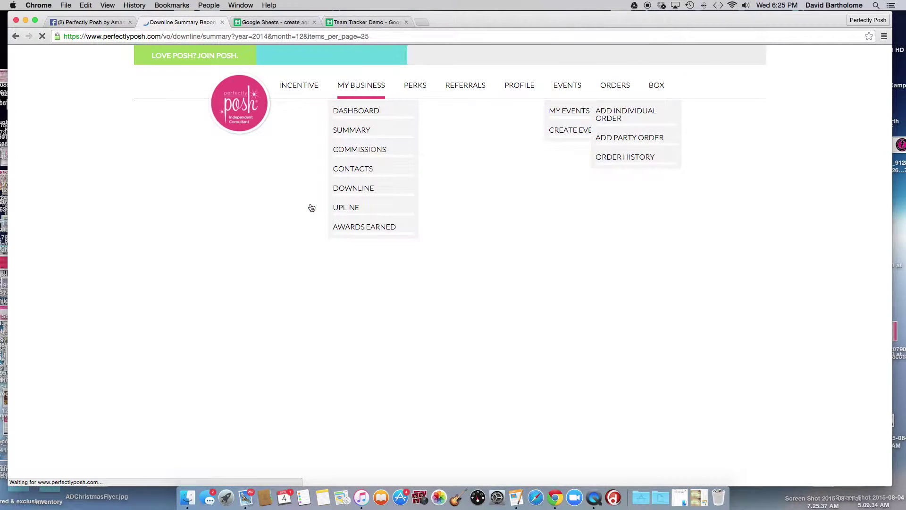
Copy the level 0 row's December recruits and its personal, team and company volumes from the report
{"action": "left_click_drag", "start_coordinate": [485, 242], "coordinate": [741, 239]}
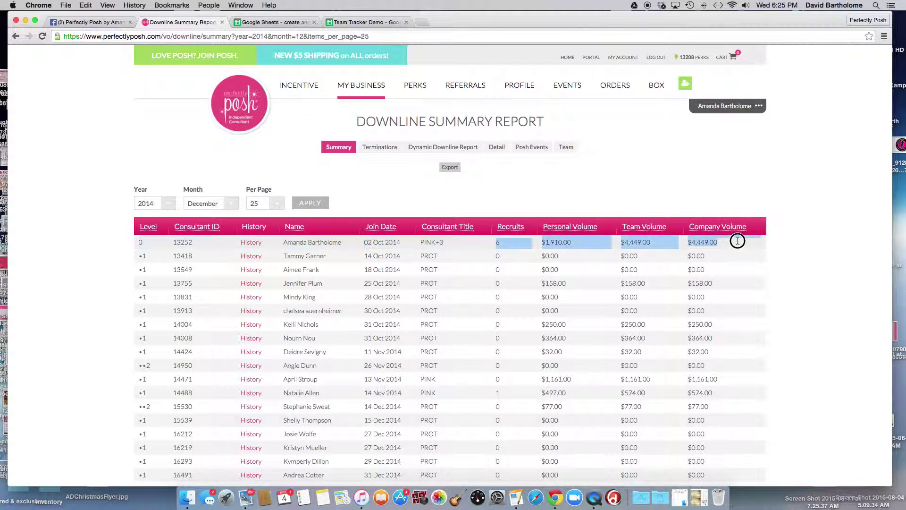
{"action": "left_click", "coordinate": [85, 5]}
{"action": "left_click", "coordinate": [101, 50]}
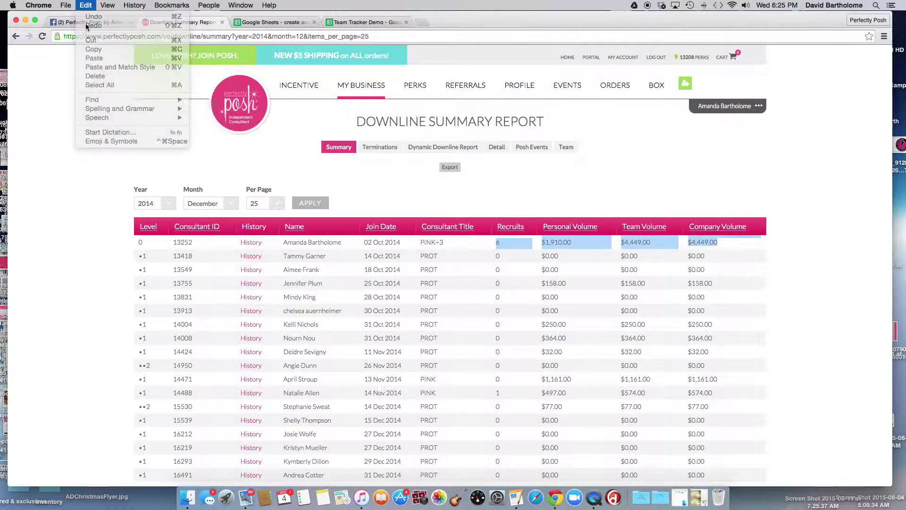
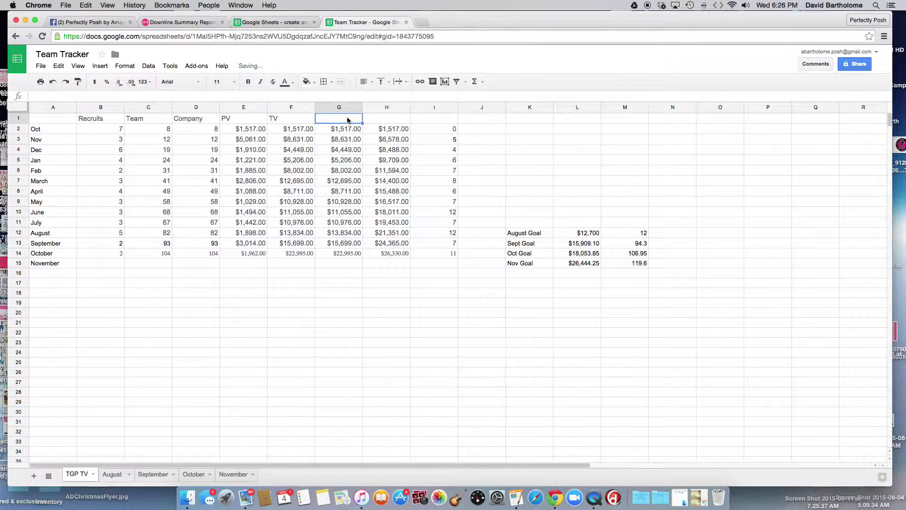
Label the header cells G1, H1 and I1 of the TGP TV sheet as CV, LIFETIME and GFC
{"action": "type", "text": "CV"}
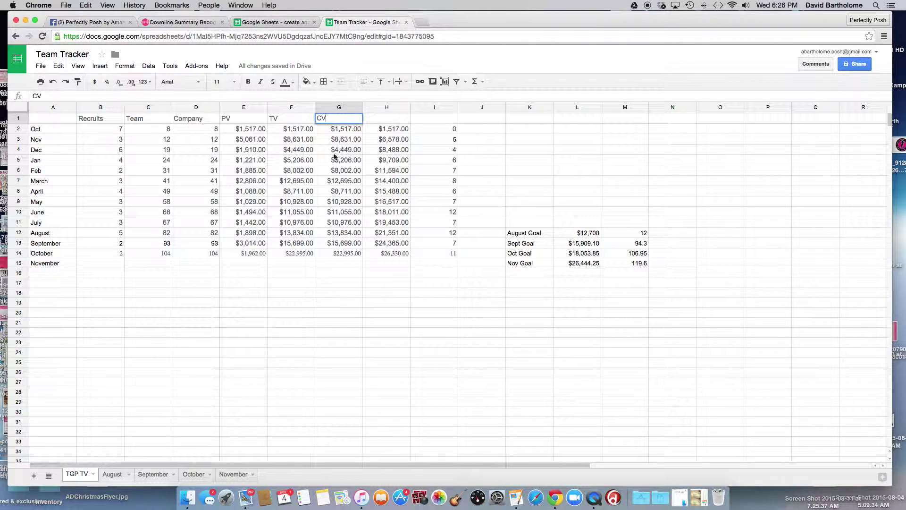
{"action": "left_click", "coordinate": [369, 119]}
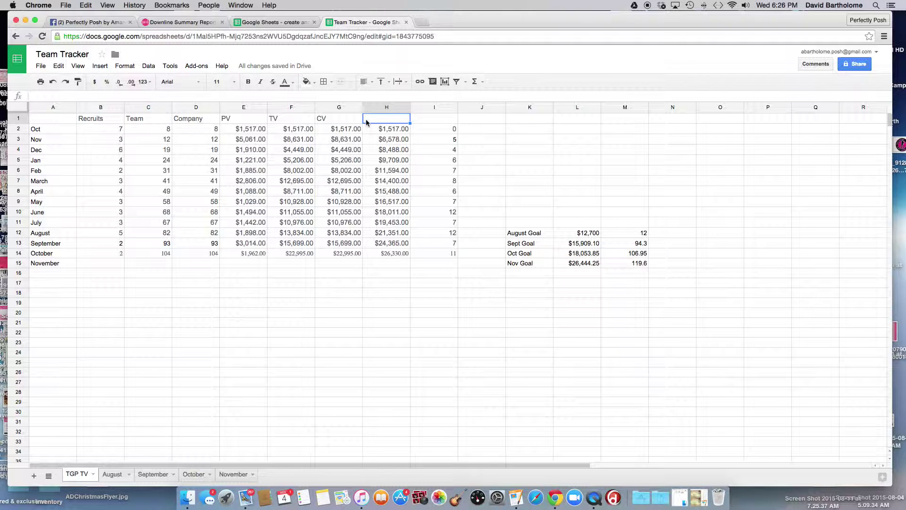
{"action": "type", "text": "LIFETIME"}
{"action": "left_click", "coordinate": [436, 118]}
{"action": "type", "text": "GFC"}
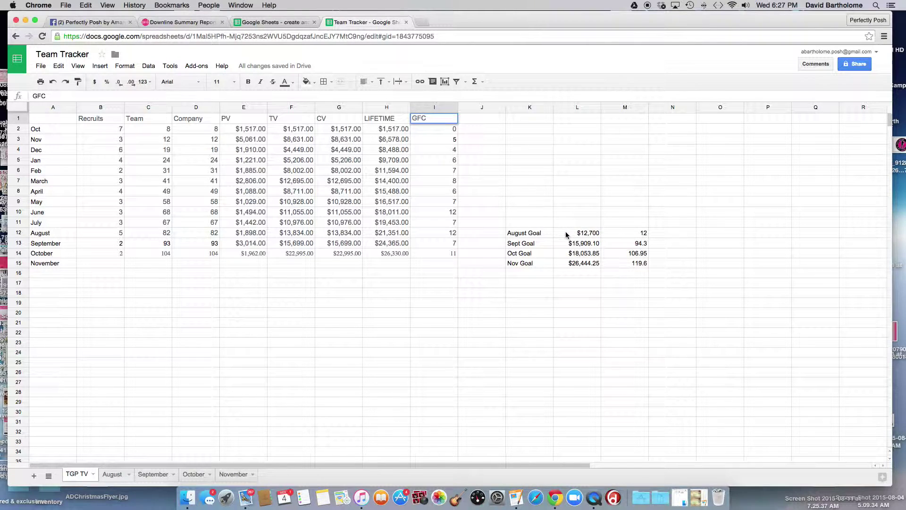
Clear the values in cells L12:M15 beside the August to November goal labels
{"action": "left_click_drag", "start_coordinate": [566, 236], "coordinate": [605, 259]}
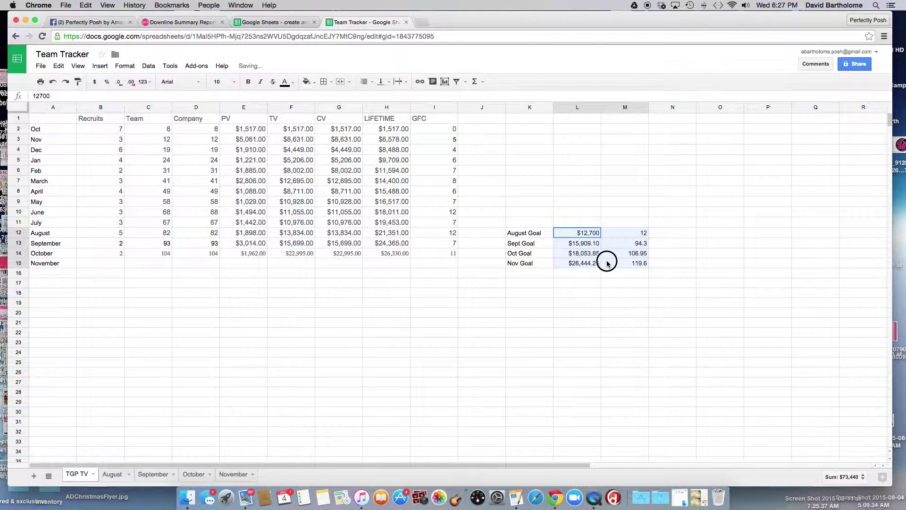
{"action": "left_click", "coordinate": [83, 5]}
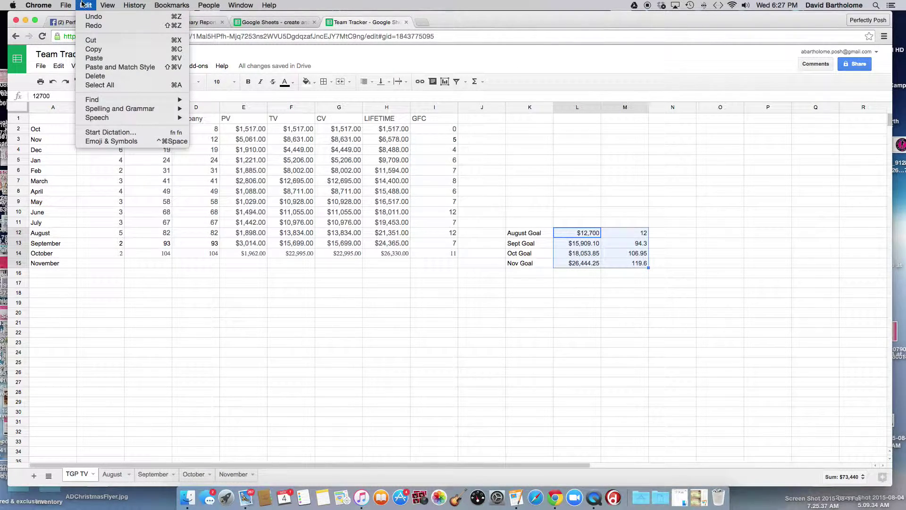
{"action": "mouse_move", "coordinate": [66, 4]}
{"action": "left_click", "coordinate": [121, 308]}
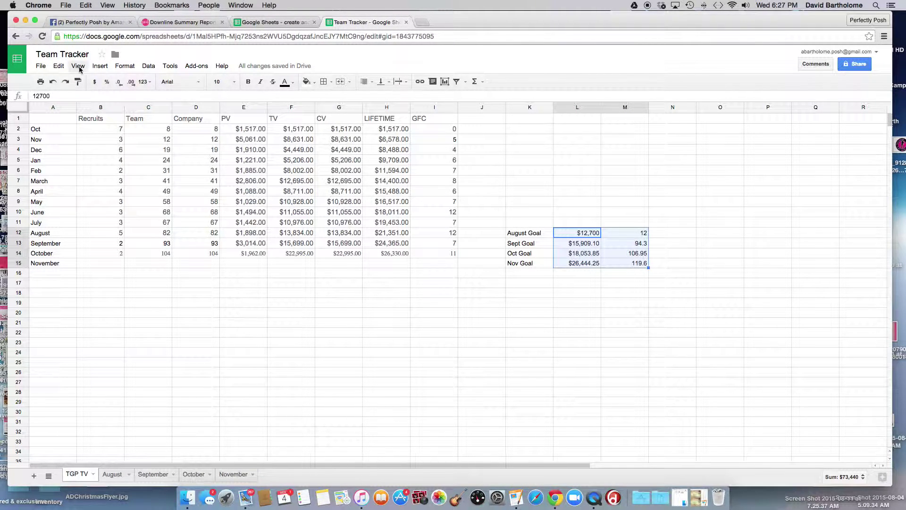
{"action": "left_click", "coordinate": [63, 67]}
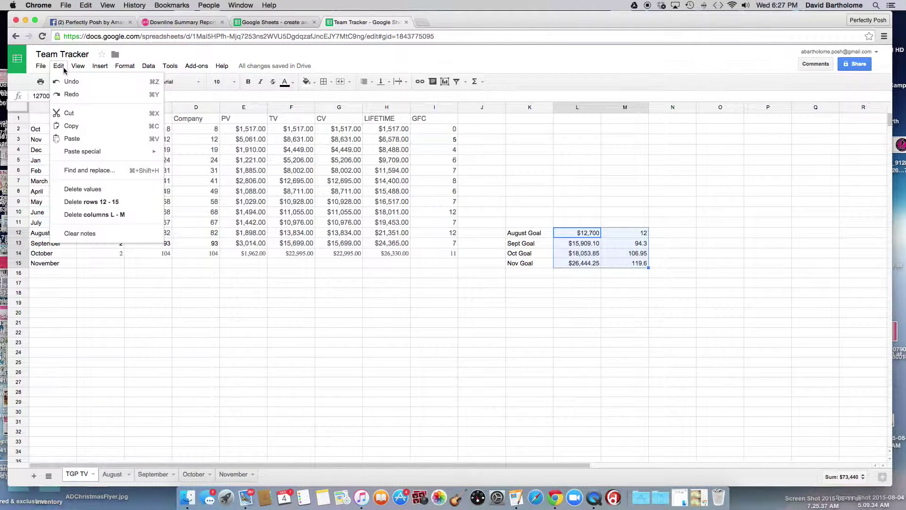
{"action": "left_click", "coordinate": [102, 189]}
{"action": "left_click", "coordinate": [609, 413]}
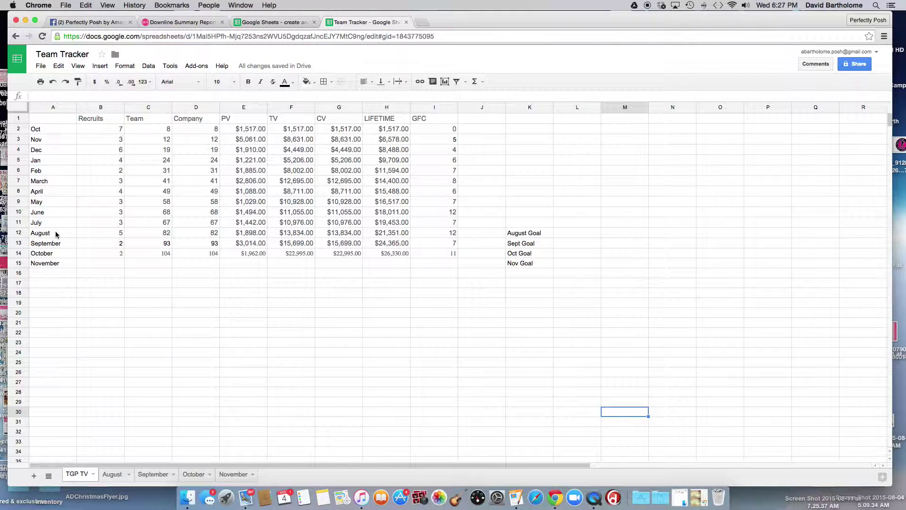
Calculate the August team volume goal in cell L12 from July's TV with the formula =F11*1.15
{"action": "left_click", "coordinate": [559, 235]}
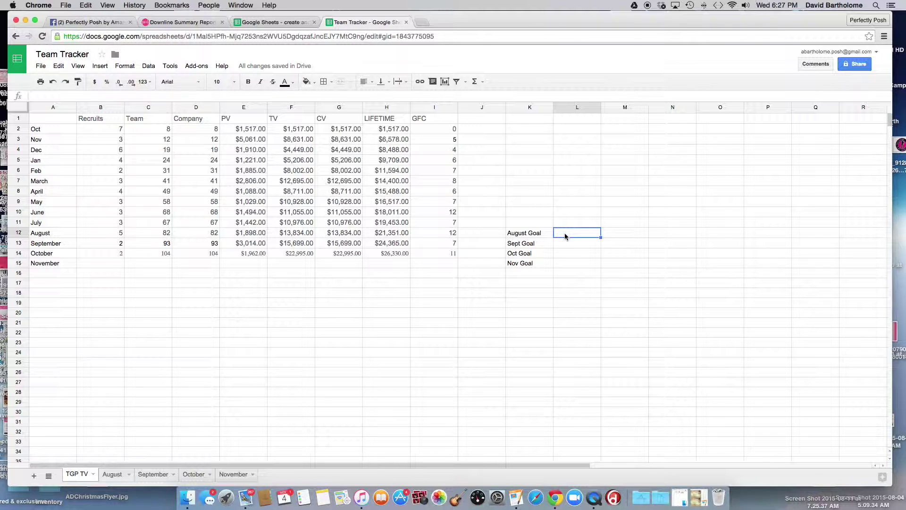
{"action": "type", "text": "="}
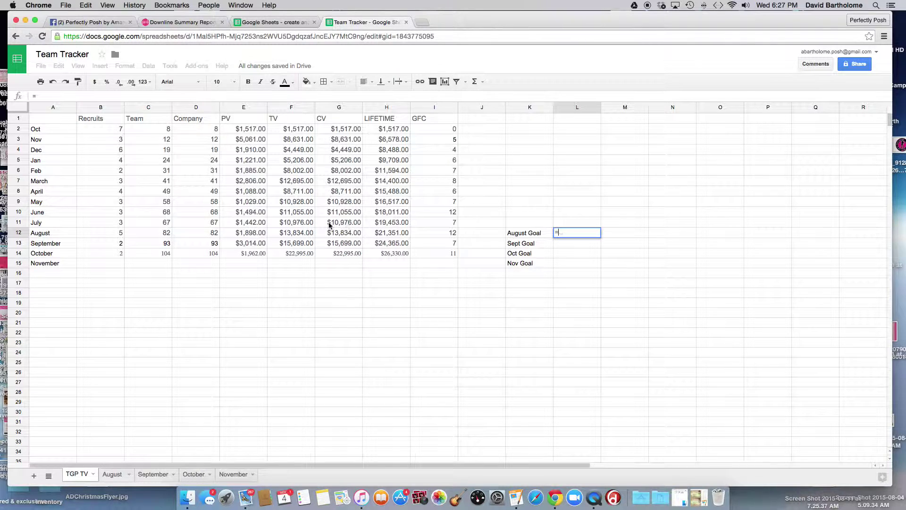
{"action": "left_click", "coordinate": [302, 222]}
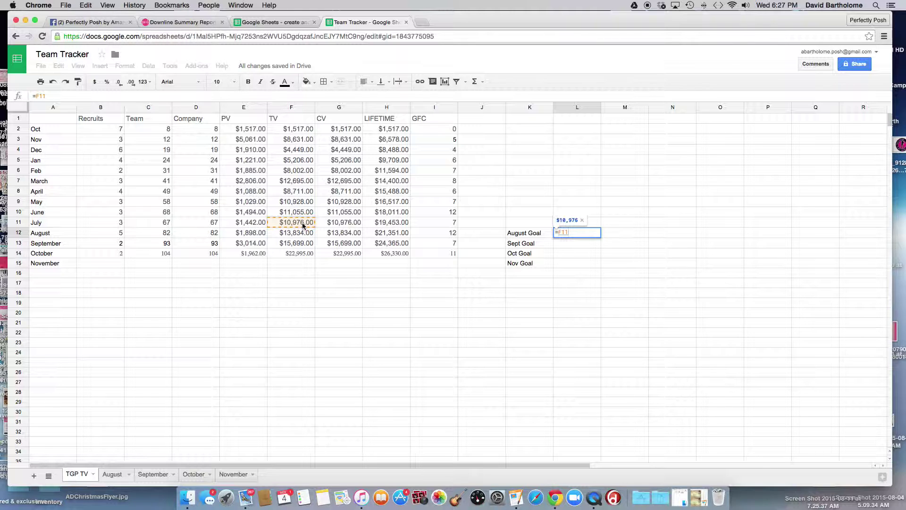
{"action": "type", "text": "*1.15"}
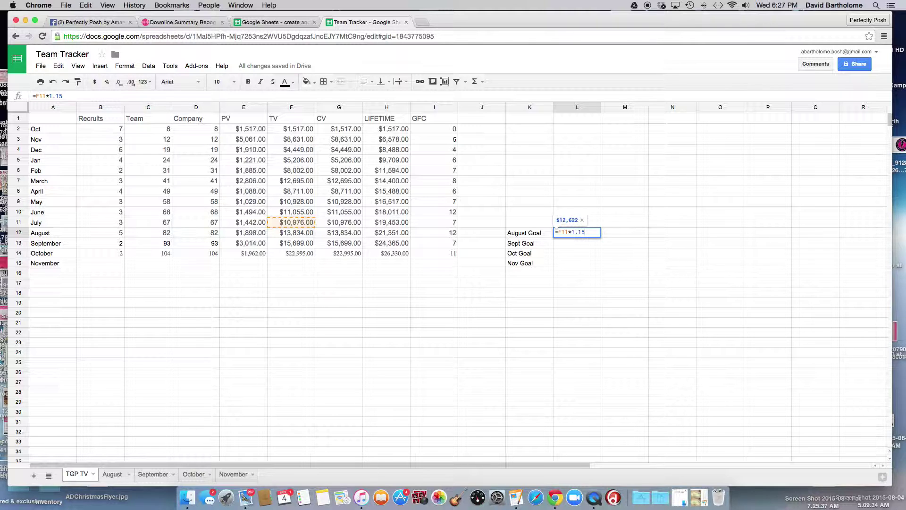
{"action": "key", "text": "Tab"}
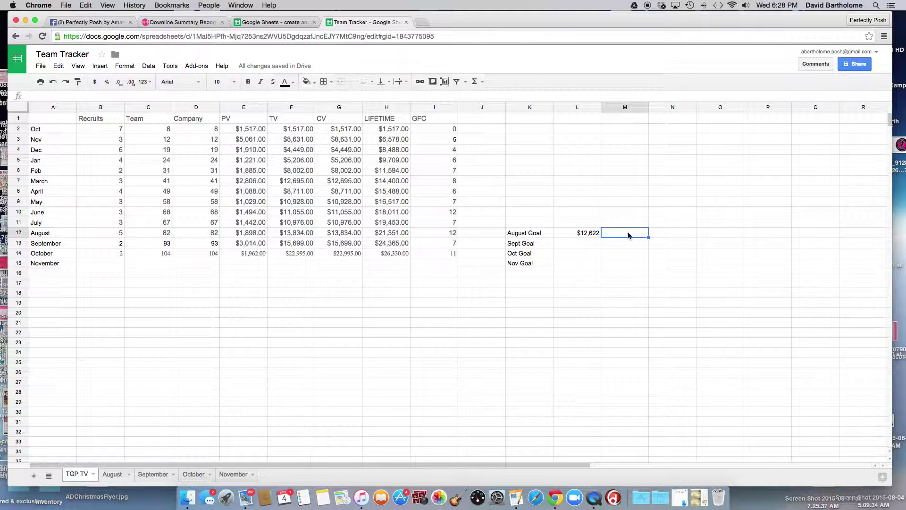
Calculate the August team size goal in cell M12 from July's team count with the formula =C11*1.15
{"action": "type", "text": "="}
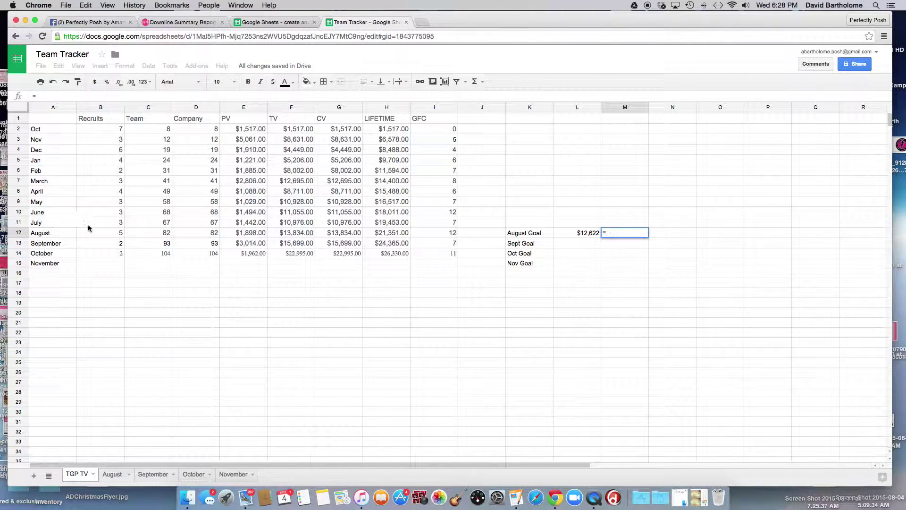
{"action": "left_click", "coordinate": [151, 222]}
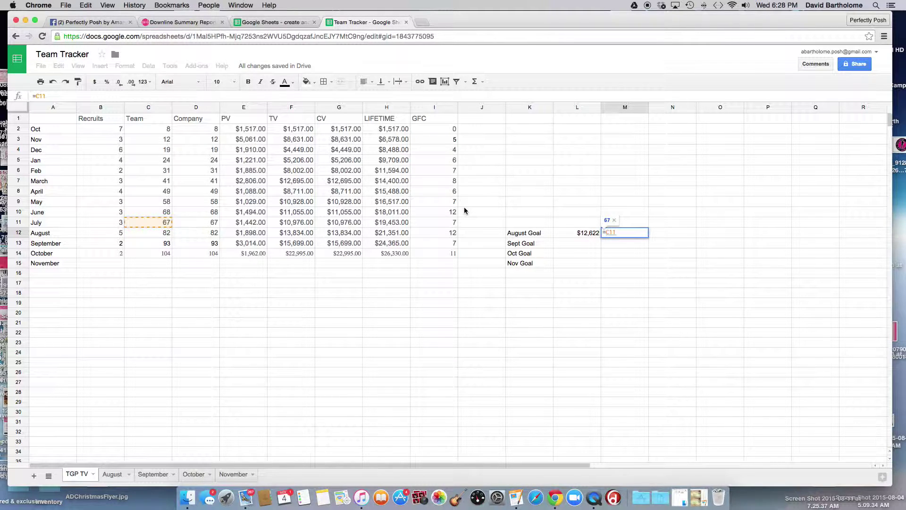
{"action": "type", "text": "*1.15"}
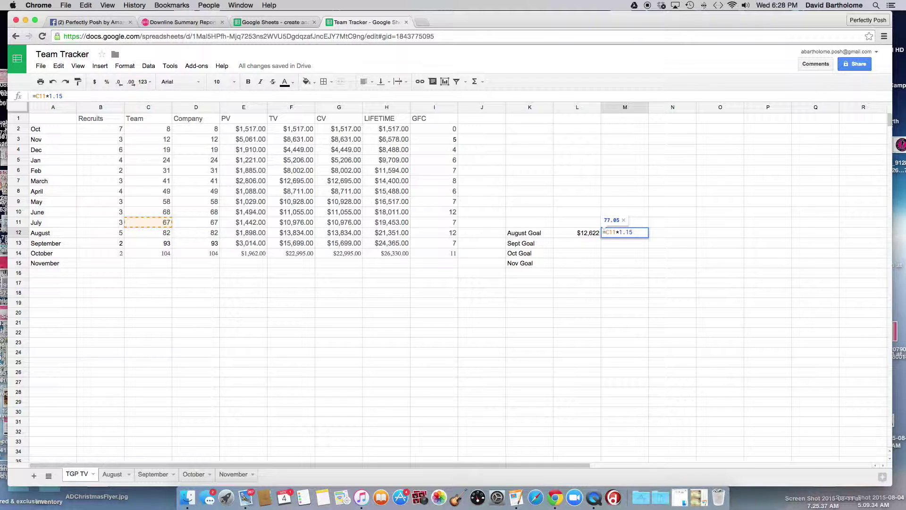
{"action": "key", "text": "Return"}
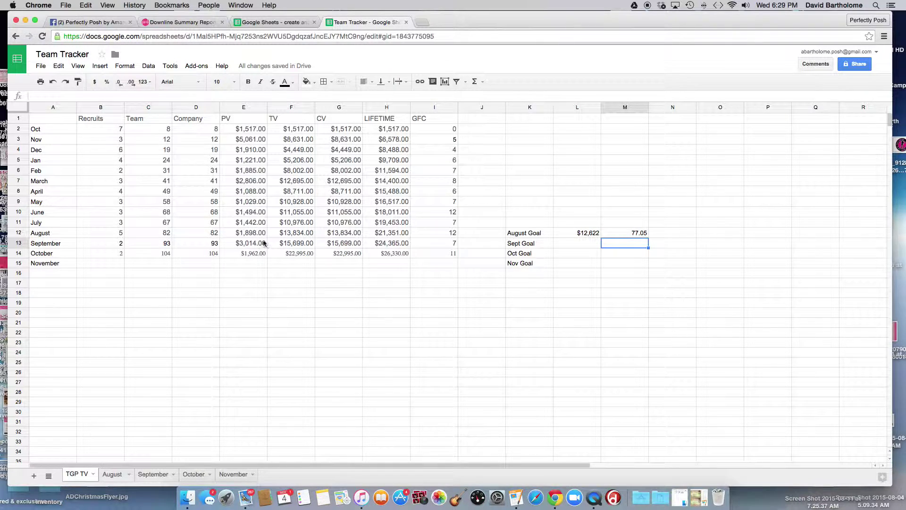
Calculate the number of new members needed for August in cell N12 with the formula =M12-D11
{"action": "left_click", "coordinate": [674, 233]}
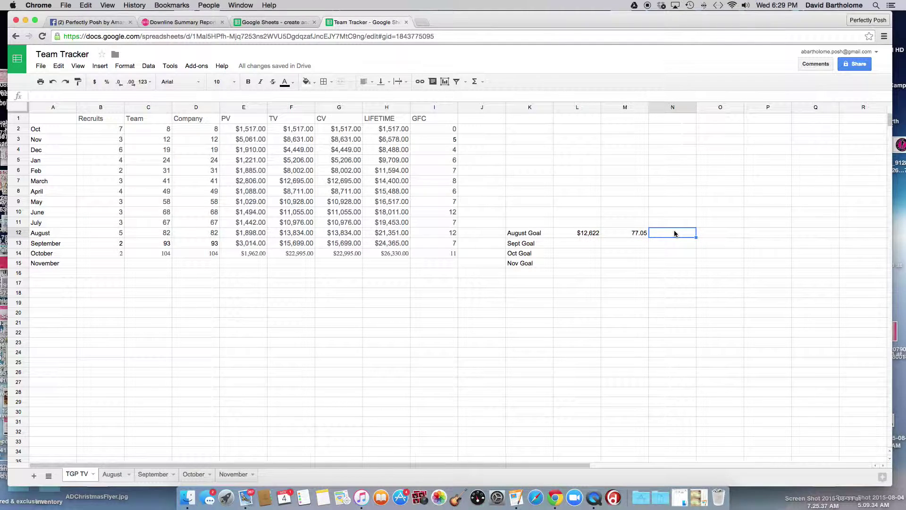
{"action": "type", "text": "="}
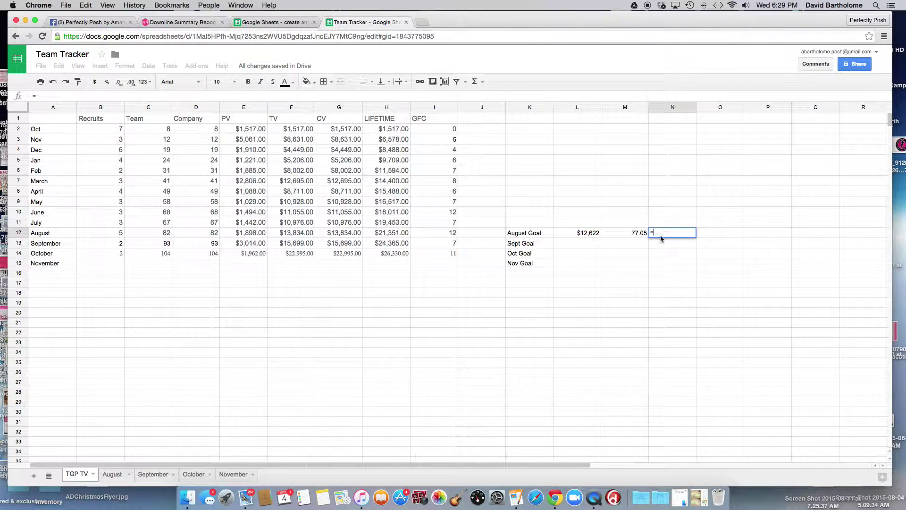
{"action": "left_click", "coordinate": [638, 235]}
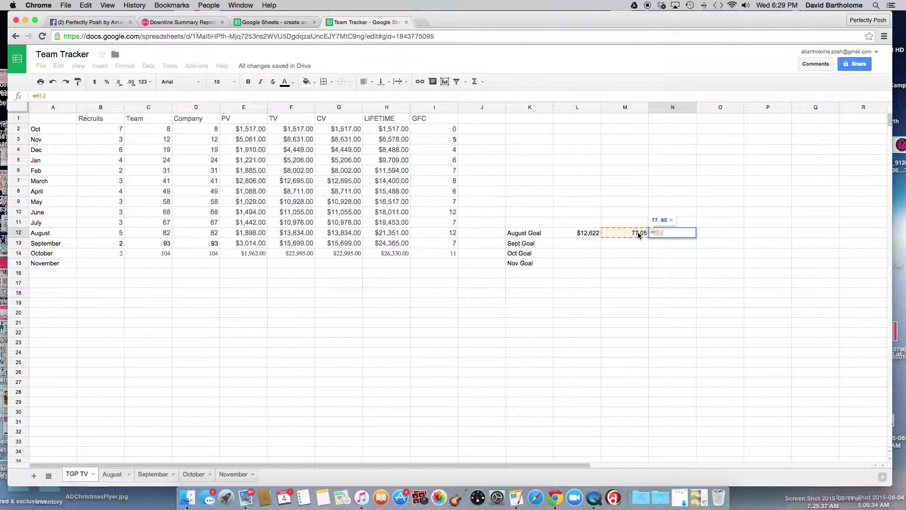
{"action": "type", "text": "-"}
{"action": "left_click", "coordinate": [215, 224]}
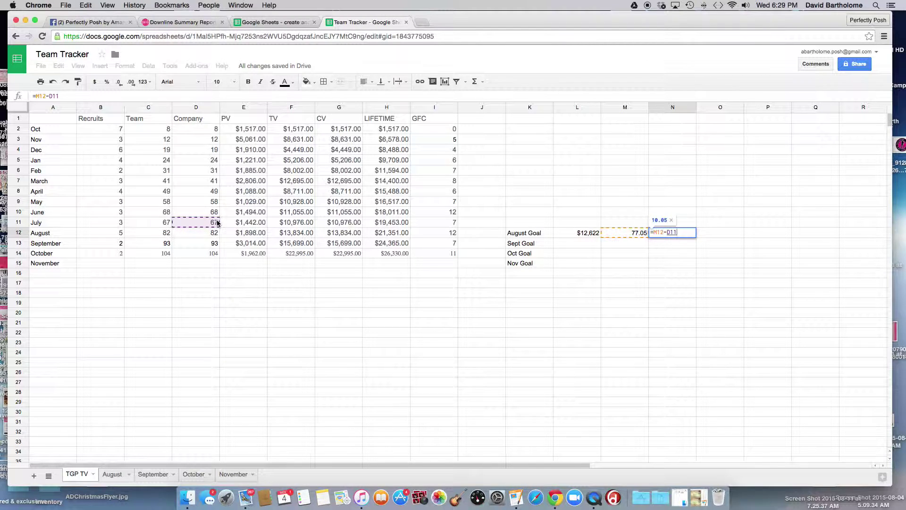
{"action": "key", "text": "Tab"}
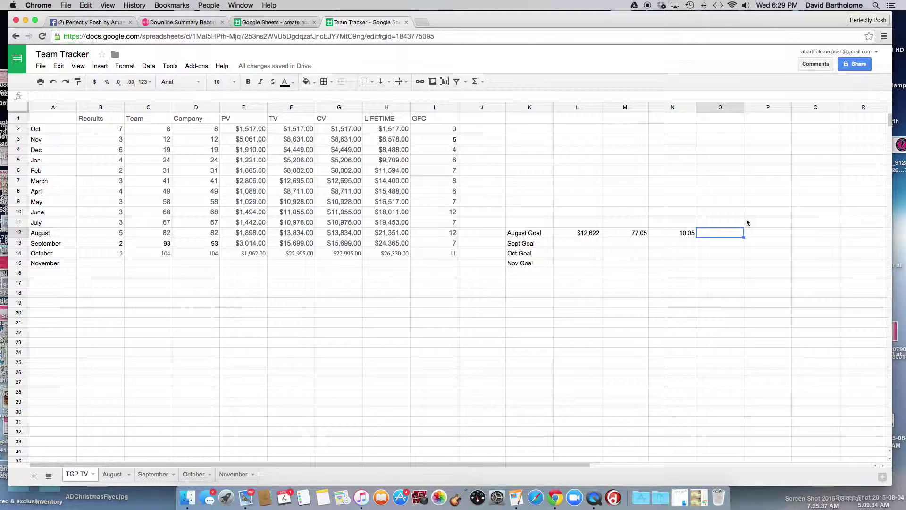
Add the header Sponsor Goal in cell N1 and TV Goal in cell L1 above the goal columns
{"action": "left_click", "coordinate": [664, 120]}
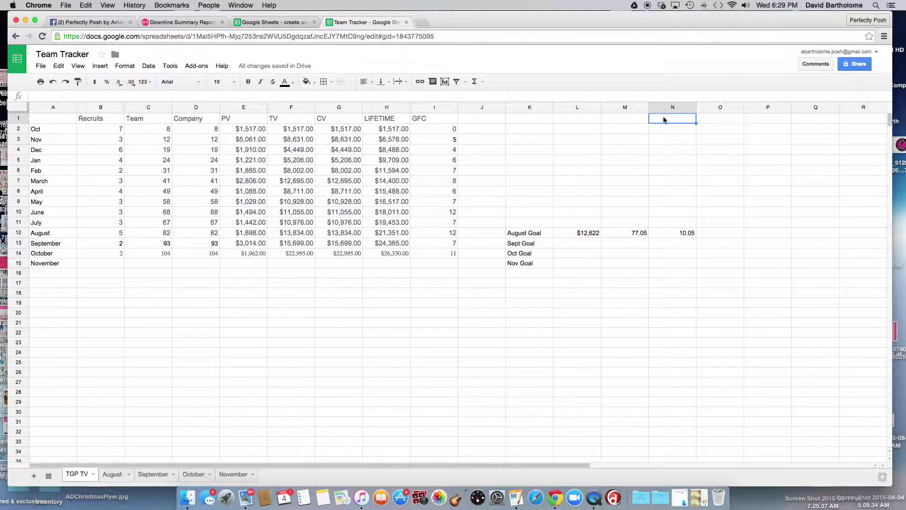
{"action": "type", "text": "Number"}
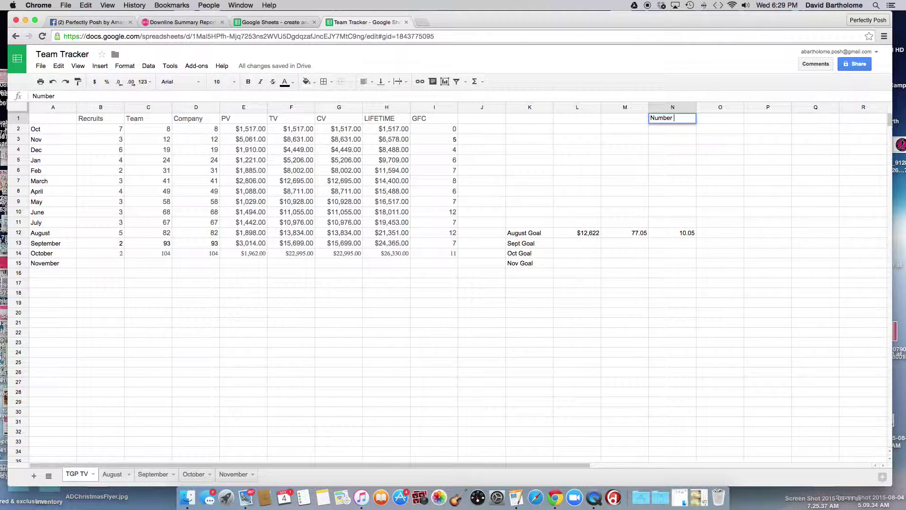
{"action": "key", "text": "BackSpace"}
{"action": "key", "text": "BackSpace"}
{"action": "key", "text": "BackSpace"}
{"action": "key", "text": "BackSpace"}
{"action": "key", "text": "BackSpace"}
{"action": "key", "text": "BackSpace"}
{"action": "type", "text": "Sponsor Goa"}
{"action": "left_click", "coordinate": [587, 122]}
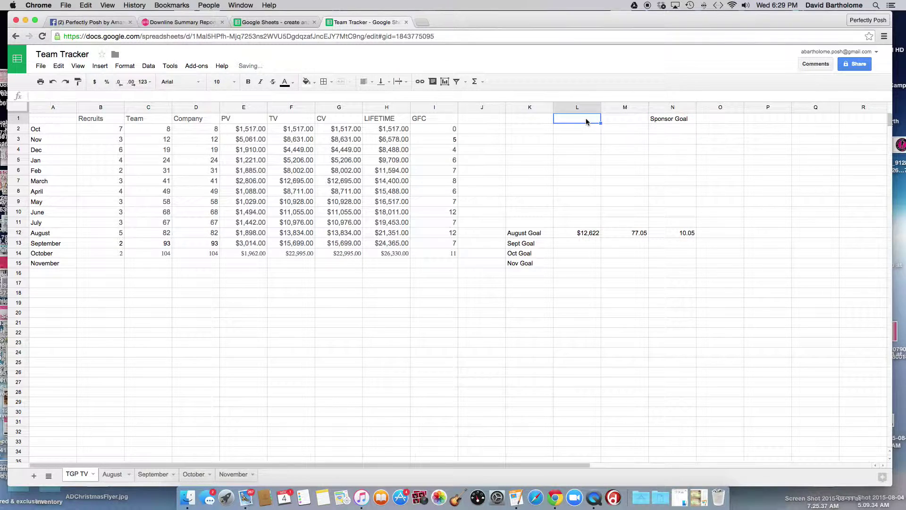
{"action": "type", "text": "TV Goal"}
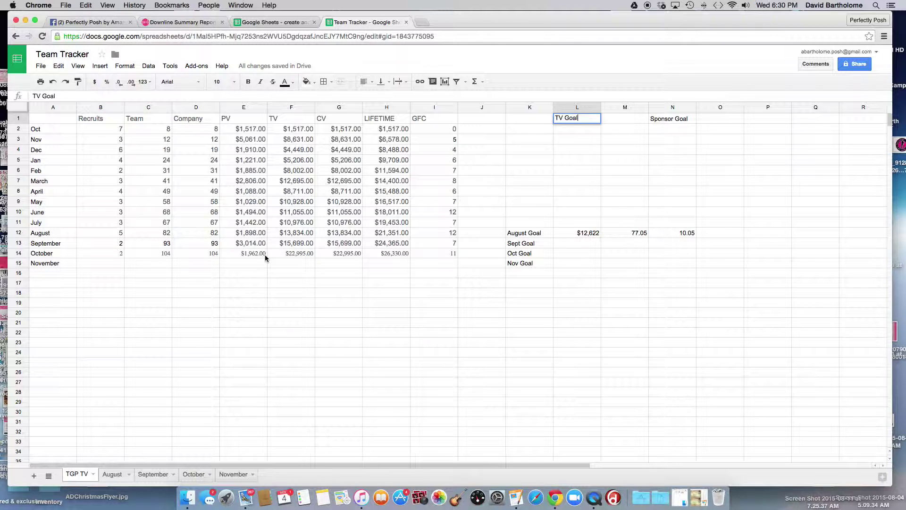
Calculate the September team volume goal in cell L13 from August's TV with the formula =F12*1.15
{"action": "left_click", "coordinate": [582, 245]}
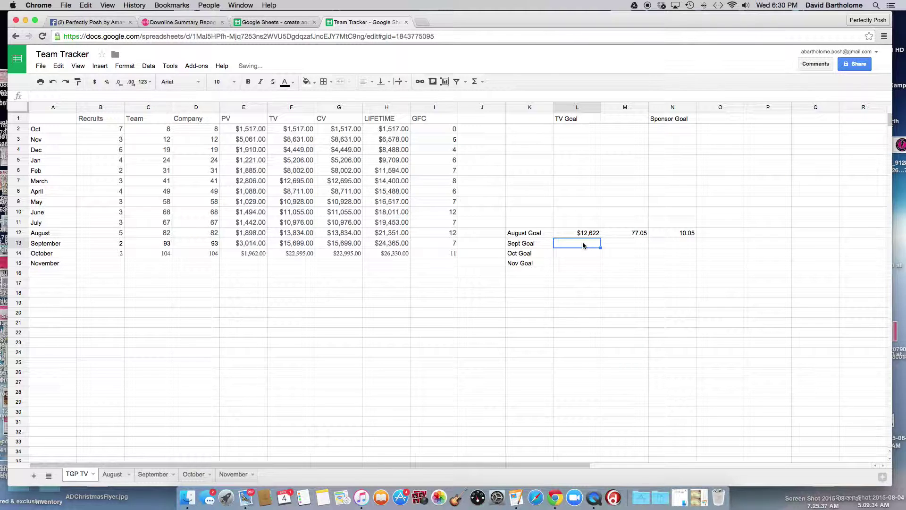
{"action": "type", "text": "="}
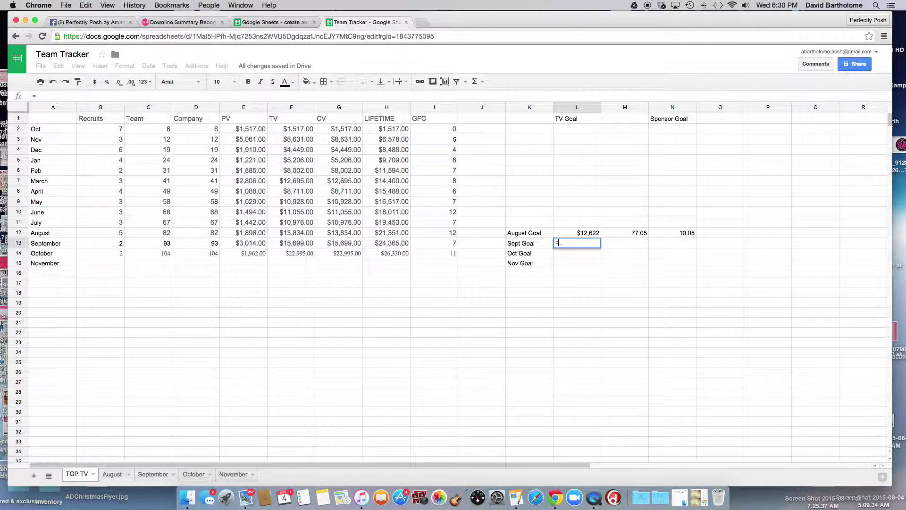
{"action": "left_click", "coordinate": [299, 235]}
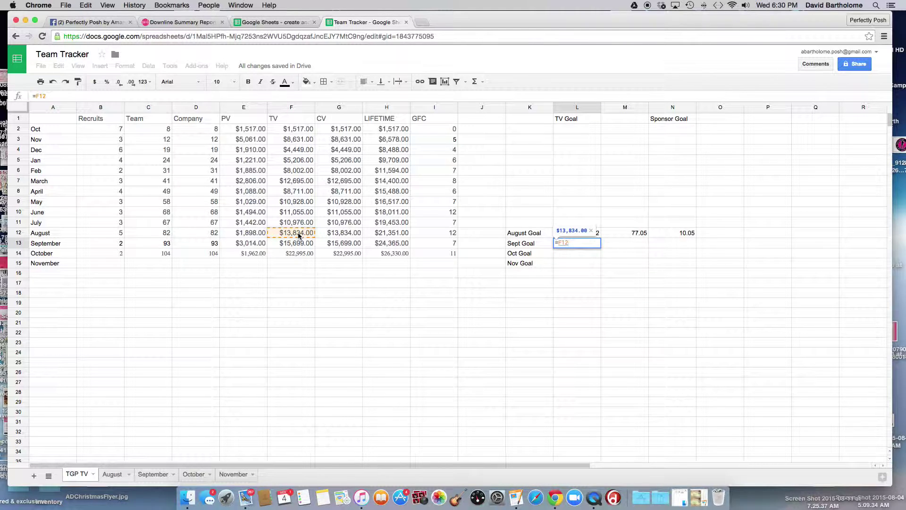
{"action": "type", "text": "*1.15"}
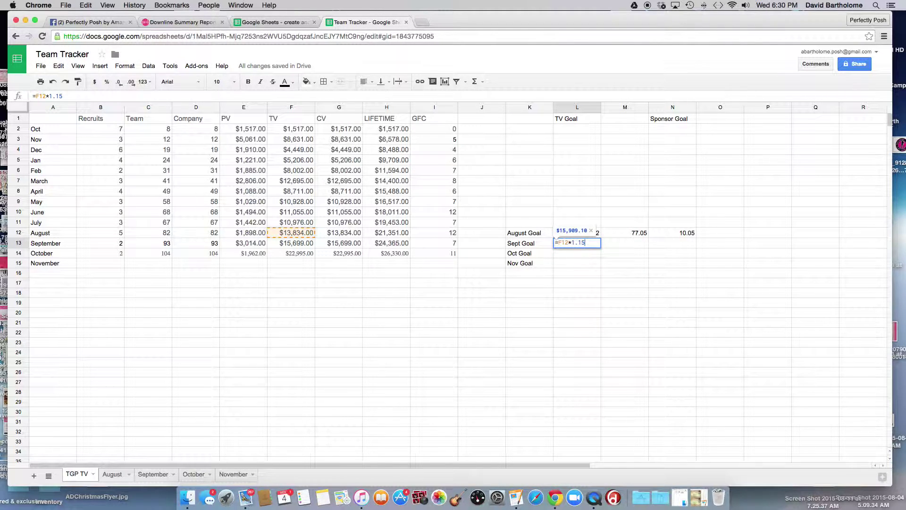
{"action": "key", "text": "Tab"}
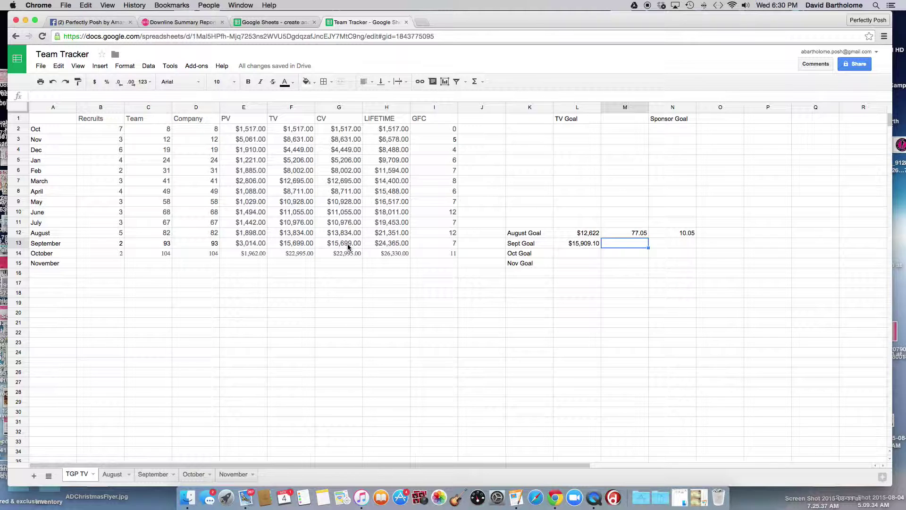
Copy the August team size and sponsor goal formulas from M12 and N12 down to the September row
{"action": "left_click", "coordinate": [644, 236]}
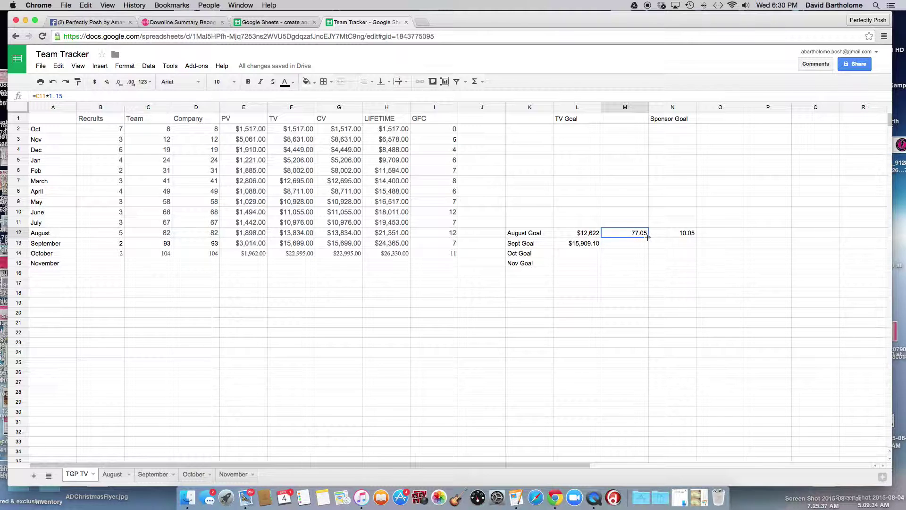
{"action": "left_click_drag", "start_coordinate": [648, 237], "coordinate": [696, 245]}
{"action": "left_click", "coordinate": [687, 234]}
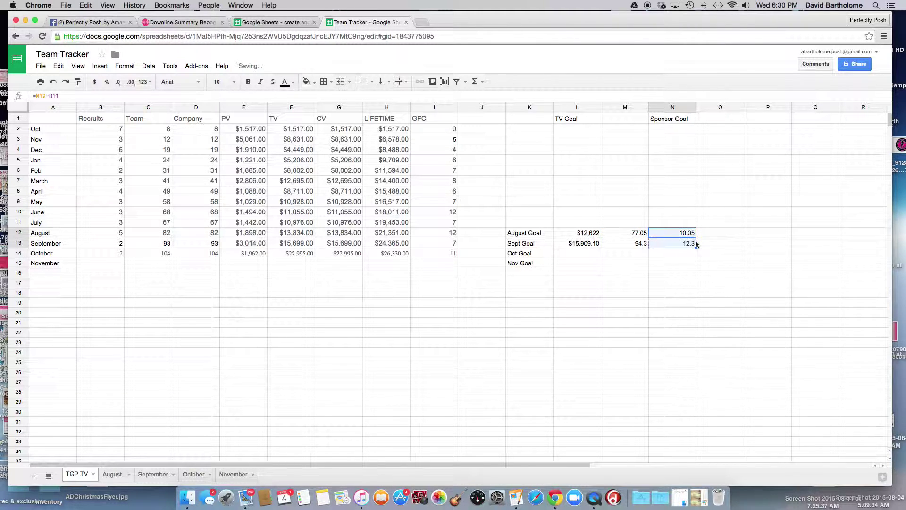
Fill the September TV, team size and sponsor goal formulas in L13, M13 and N13 down through the November goal row
{"action": "left_click", "coordinate": [589, 246]}
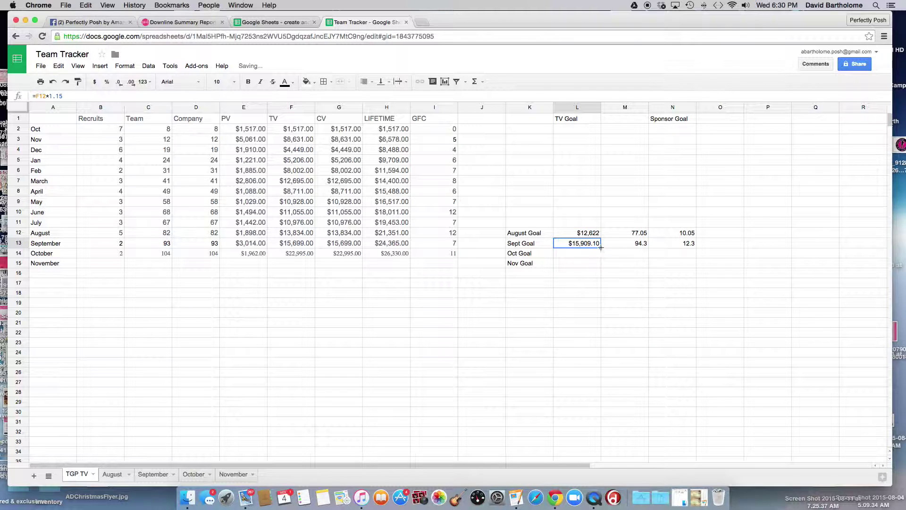
{"action": "left_click_drag", "start_coordinate": [600, 248], "coordinate": [601, 264]}
{"action": "left_click", "coordinate": [643, 243]}
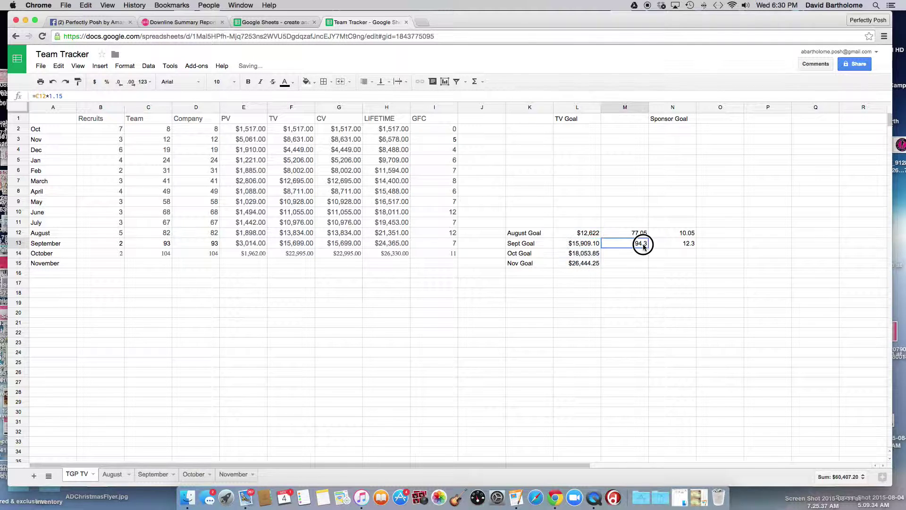
{"action": "left_click_drag", "start_coordinate": [648, 250], "coordinate": [649, 264]}
{"action": "left_click", "coordinate": [688, 244]}
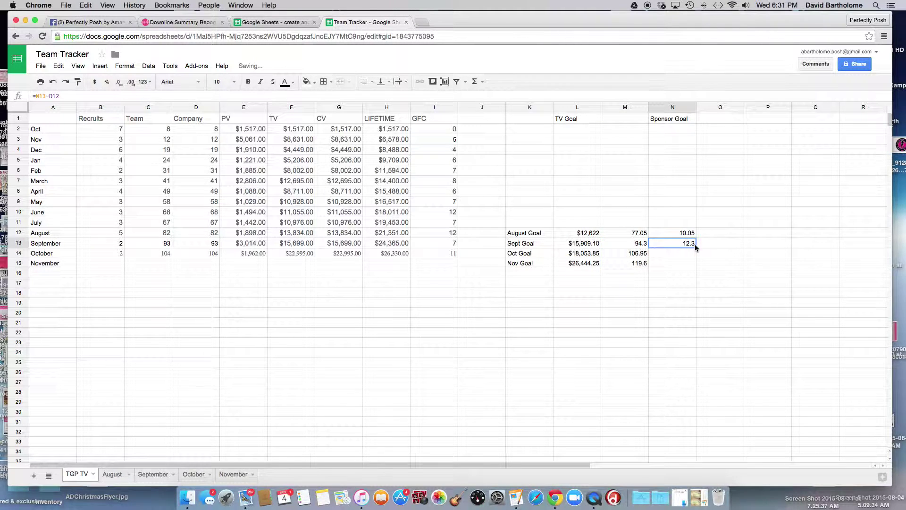
{"action": "left_click_drag", "start_coordinate": [696, 247], "coordinate": [695, 262]}
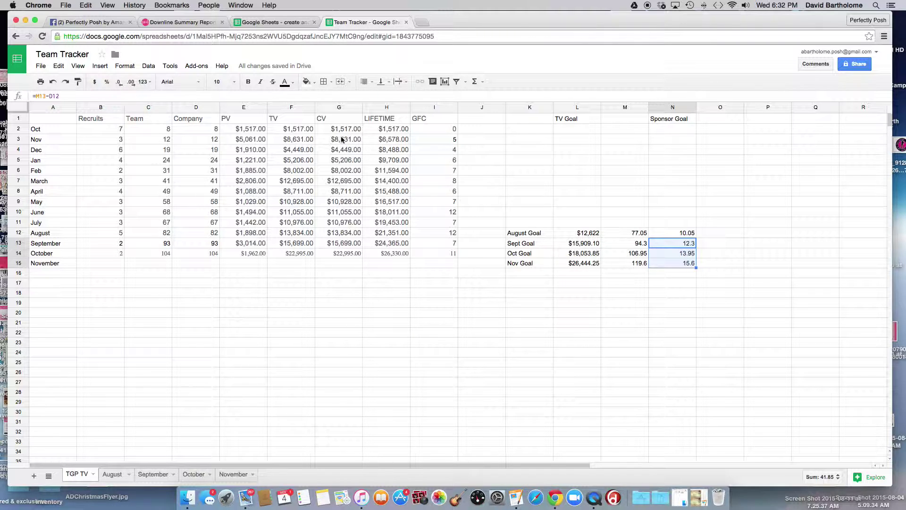
Try to total the TV column in cell F16 with a SUM formula over a range starting at F2
{"action": "left_click", "coordinate": [285, 273]}
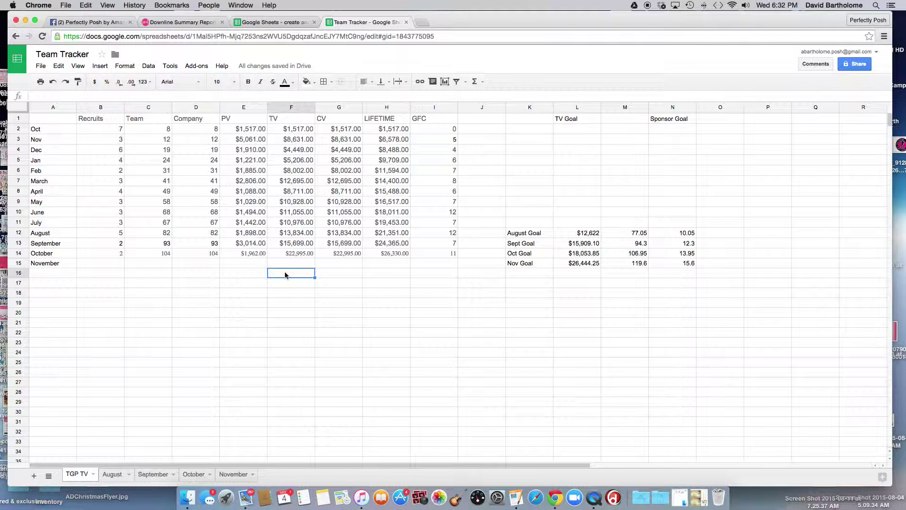
{"action": "type", "text": "="}
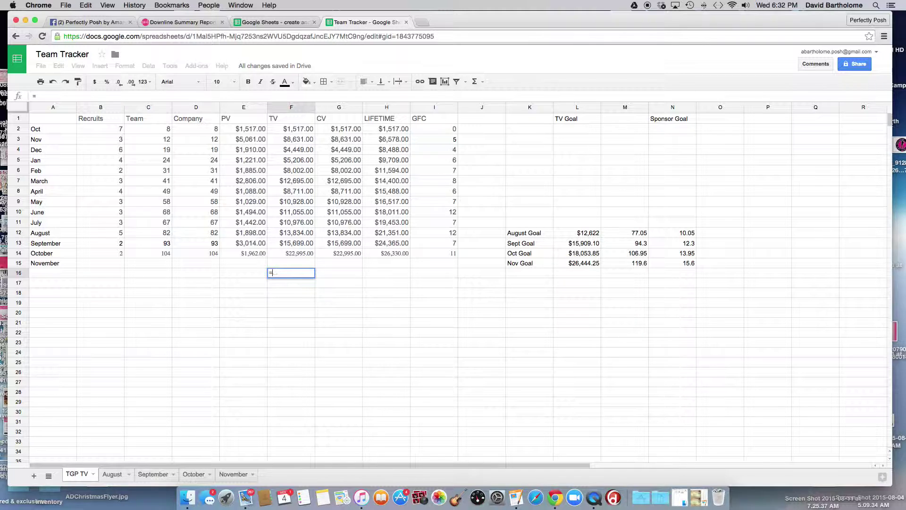
{"action": "type", "text": "SUM"}
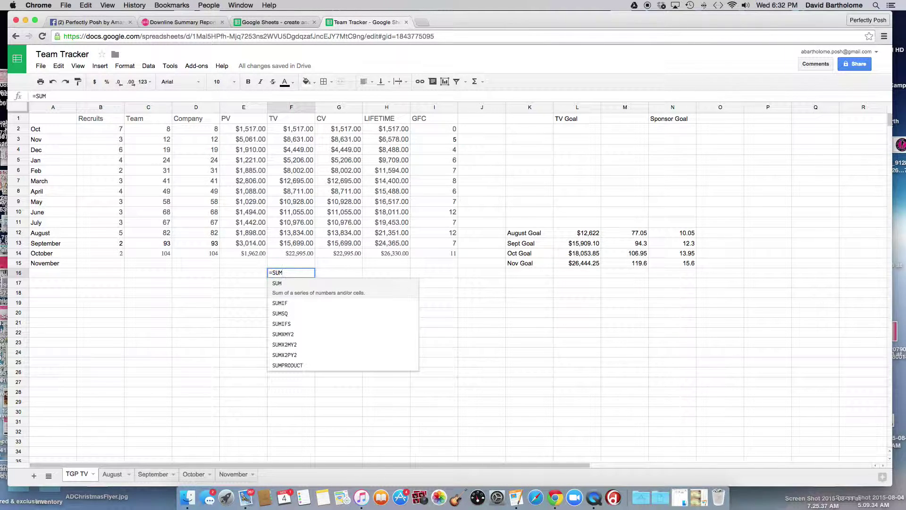
{"action": "type", "text": "("}
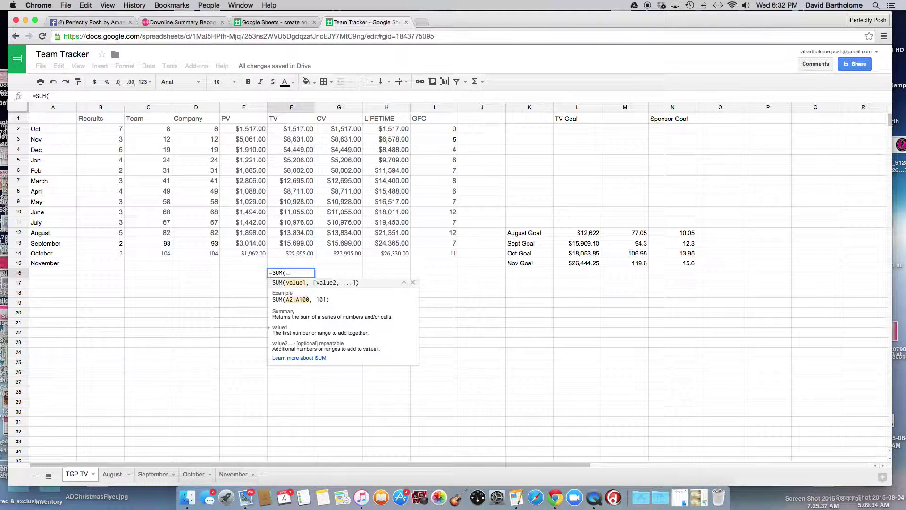
{"action": "left_click", "coordinate": [299, 129]}
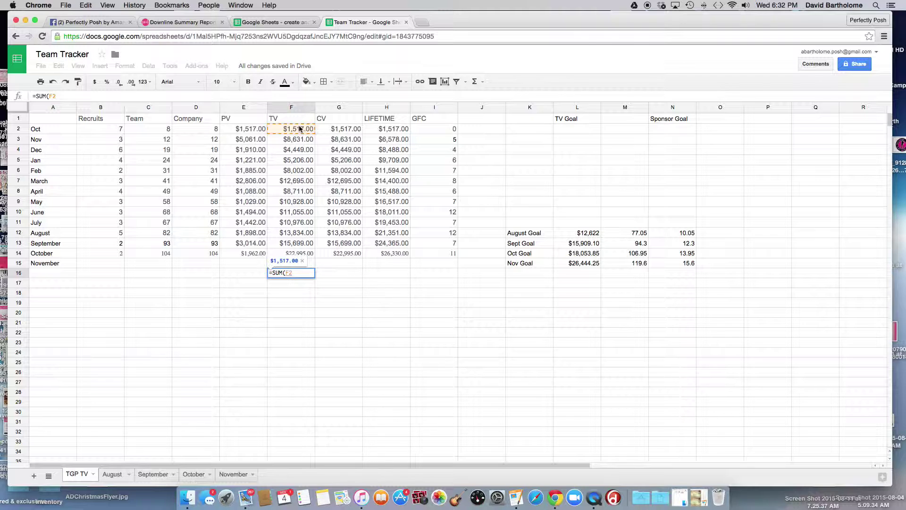
{"action": "type", "text": ":"}
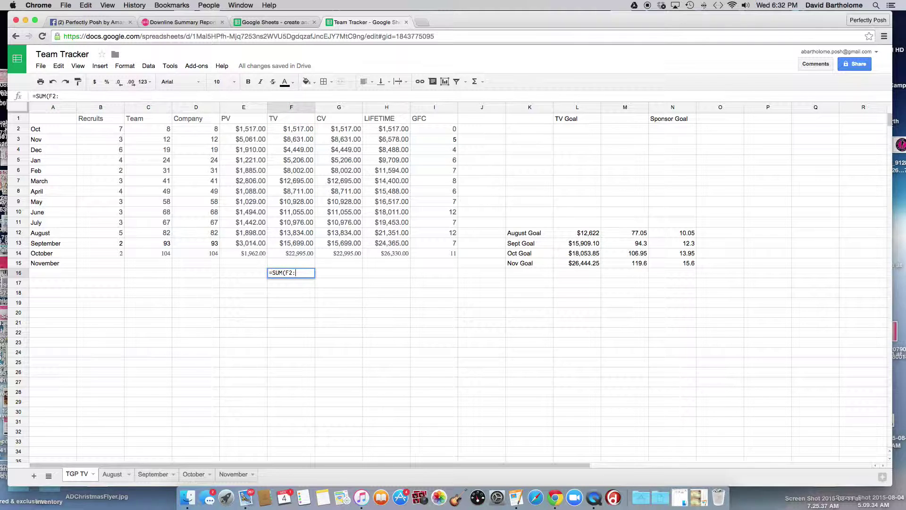
{"action": "left_click", "coordinate": [299, 254]}
{"action": "left_click", "coordinate": [301, 278]}
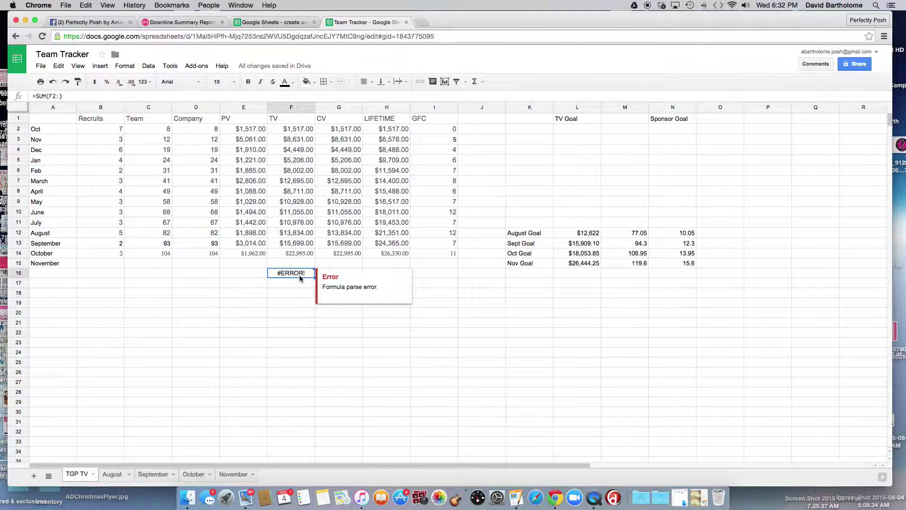
{"action": "left_click", "coordinate": [60, 96]}
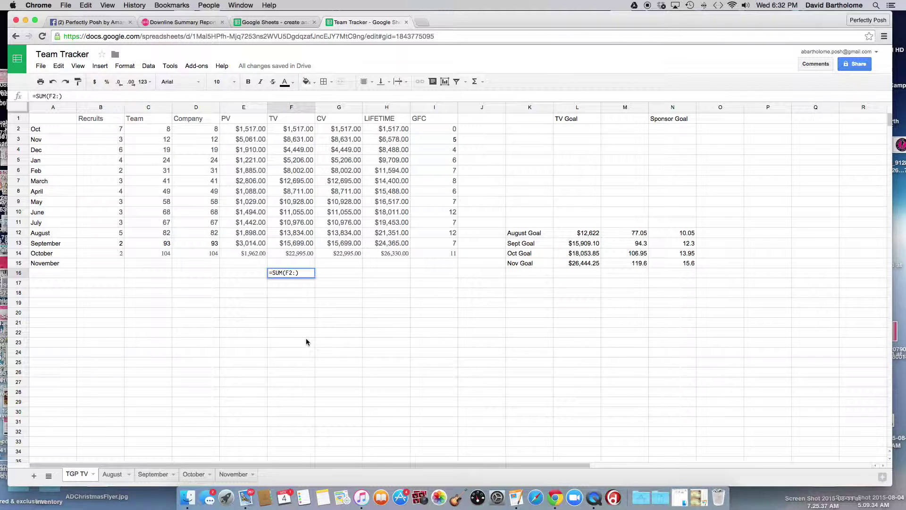
{"action": "key", "text": "Escape"}
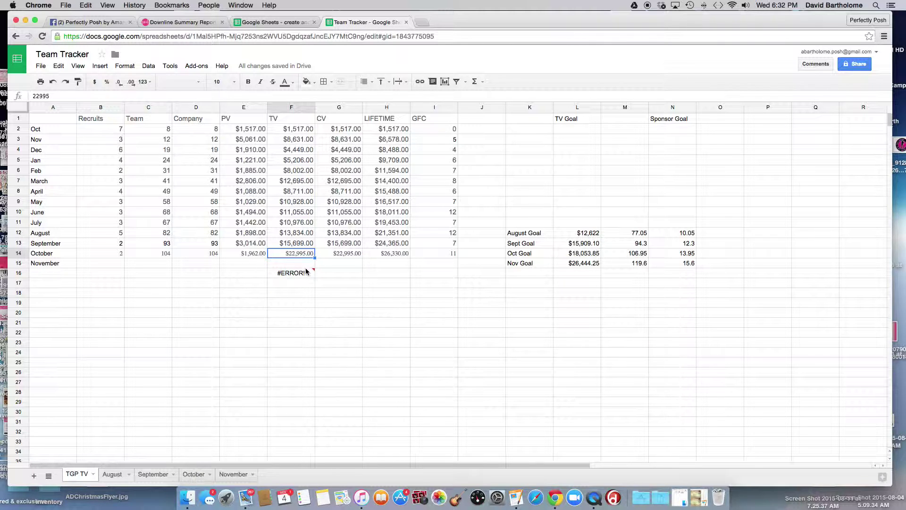
Replace the arguments of the SUM formula in cell F16 so it reads =SUM(F2,F14)
{"action": "mouse_move", "coordinate": [306, 269]}
{"action": "left_click_drag", "start_coordinate": [62, 96], "coordinate": [48, 96]}
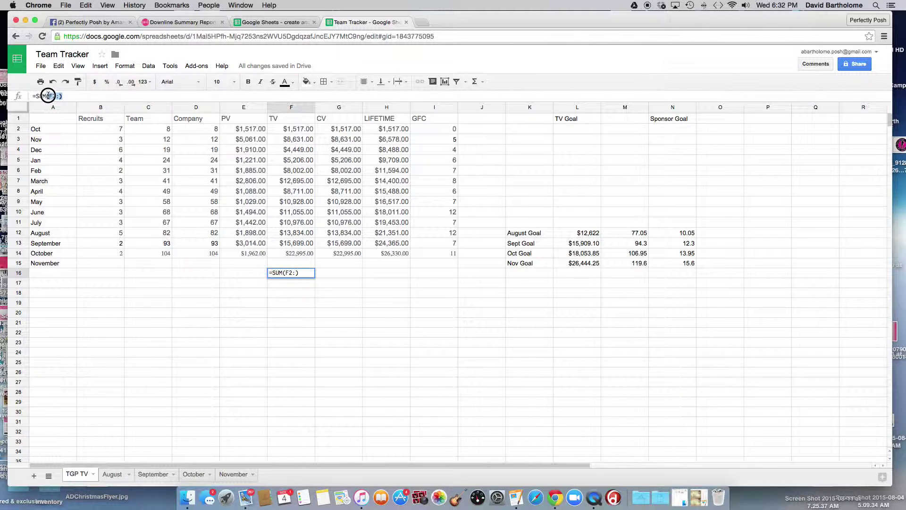
{"action": "key", "text": "BackSpace"}
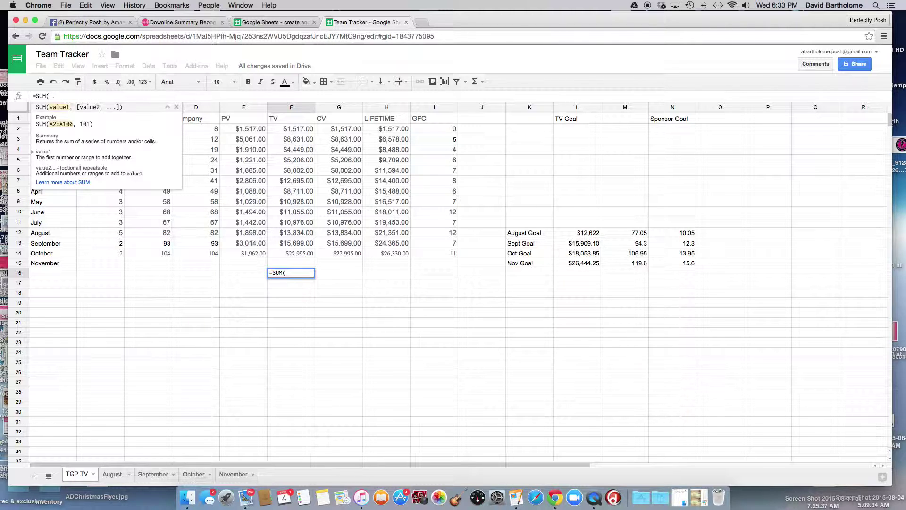
{"action": "left_click", "coordinate": [302, 129]}
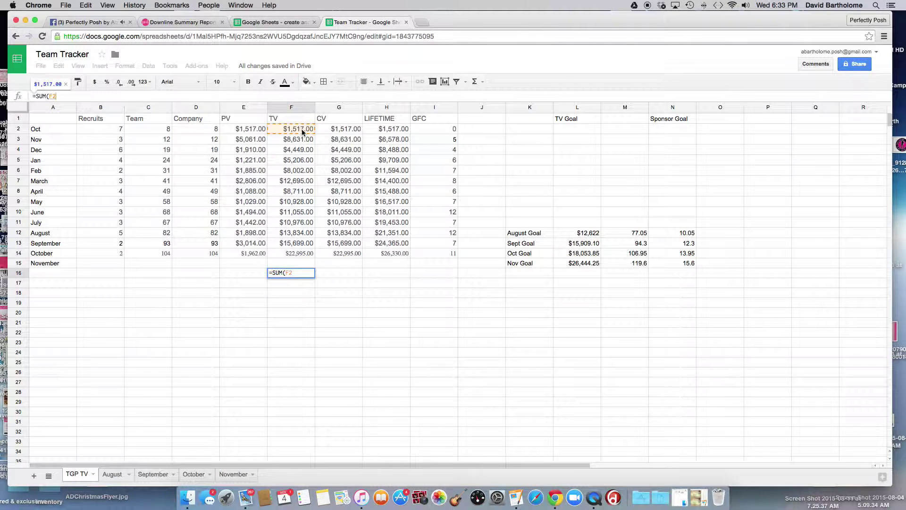
{"action": "type", "text": ","}
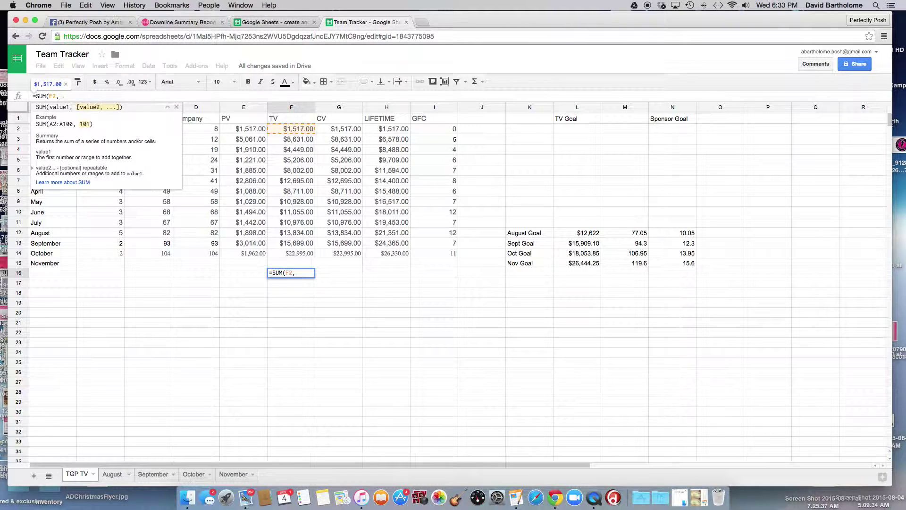
{"action": "left_click", "coordinate": [296, 254]}
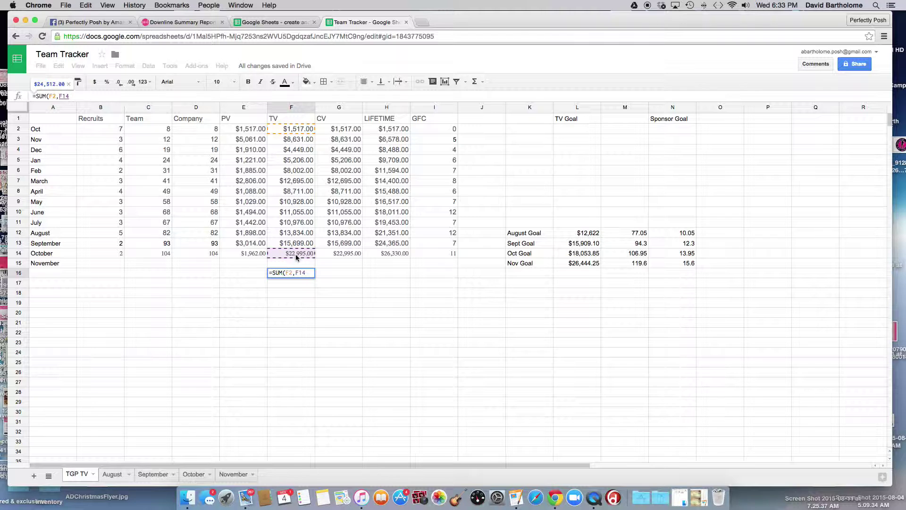
{"action": "type", "text": ")"}
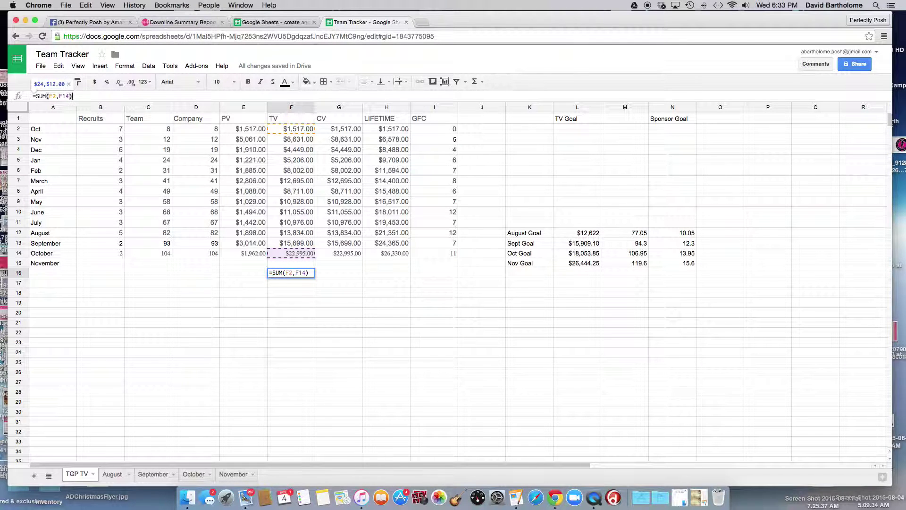
{"action": "key", "text": "Tab"}
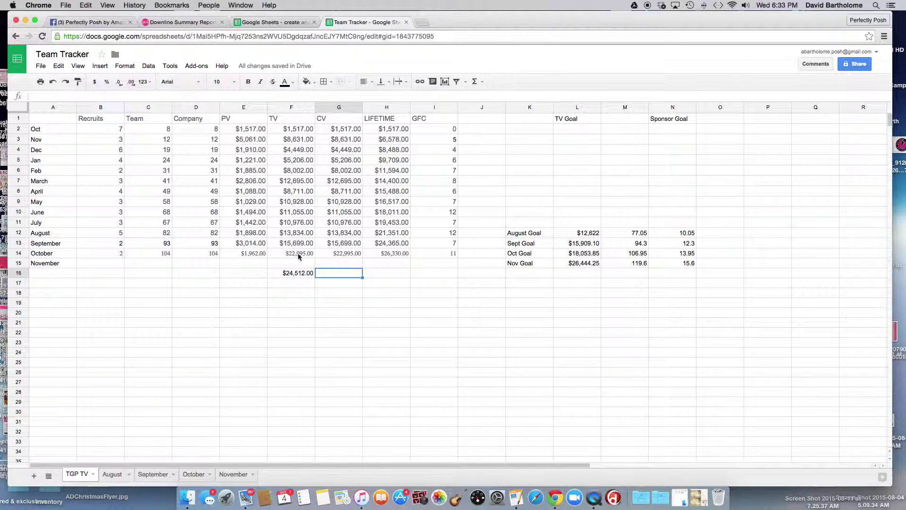
{"action": "left_click", "coordinate": [292, 273]}
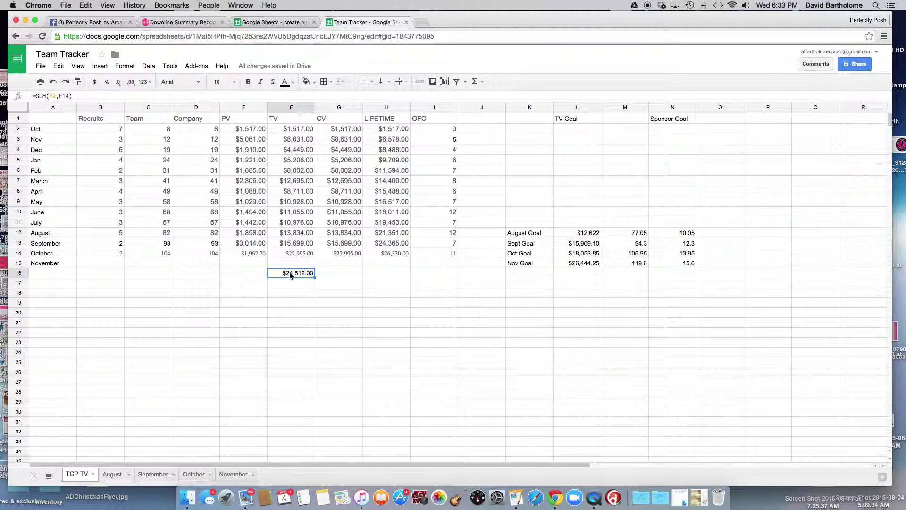
{"action": "left_click_drag", "start_coordinate": [77, 96], "coordinate": [49, 97]}
{"action": "left_click", "coordinate": [50, 96]}
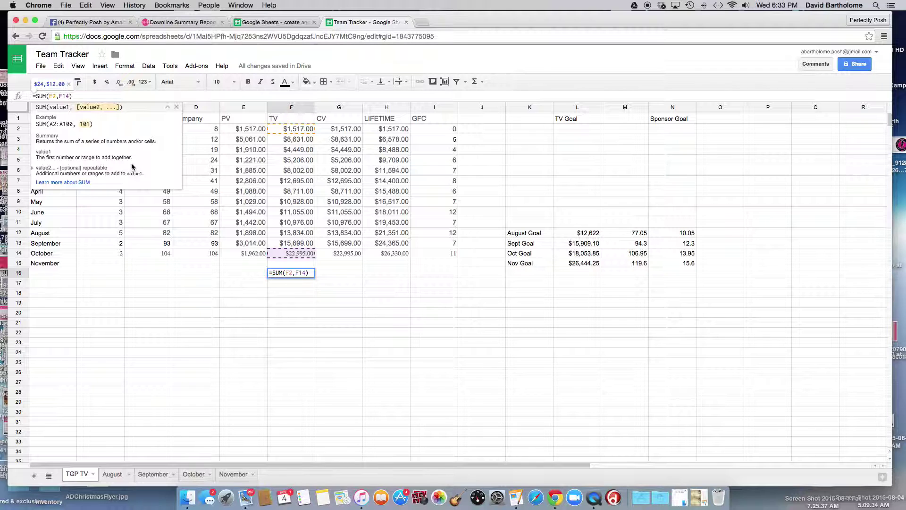
{"action": "left_click", "coordinate": [299, 283]}
{"action": "left_click", "coordinate": [299, 275]}
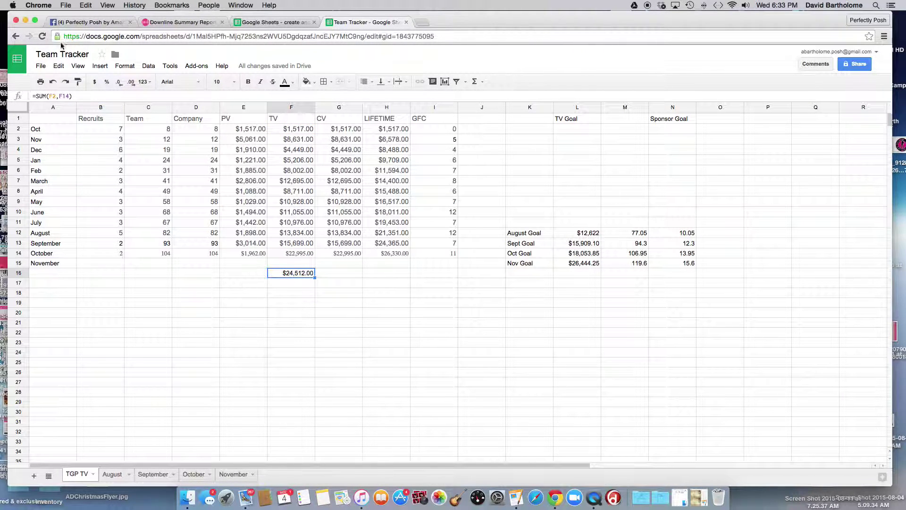
Correct the formula in cell F16 to =SUM(F2:F14) so it totals all monthly TV values
{"action": "left_click", "coordinate": [293, 274]}
{"action": "left_click", "coordinate": [58, 96]}
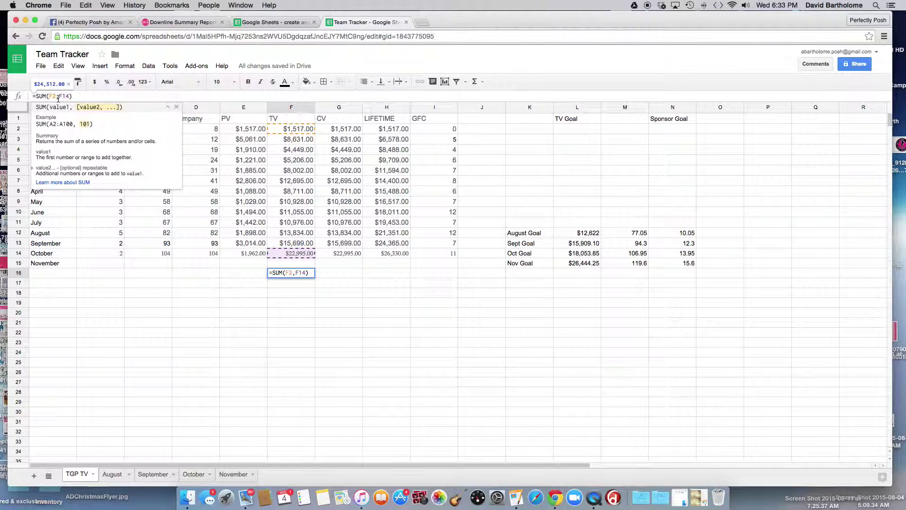
{"action": "key", "text": "Delete"}
{"action": "type", "text": ":"}
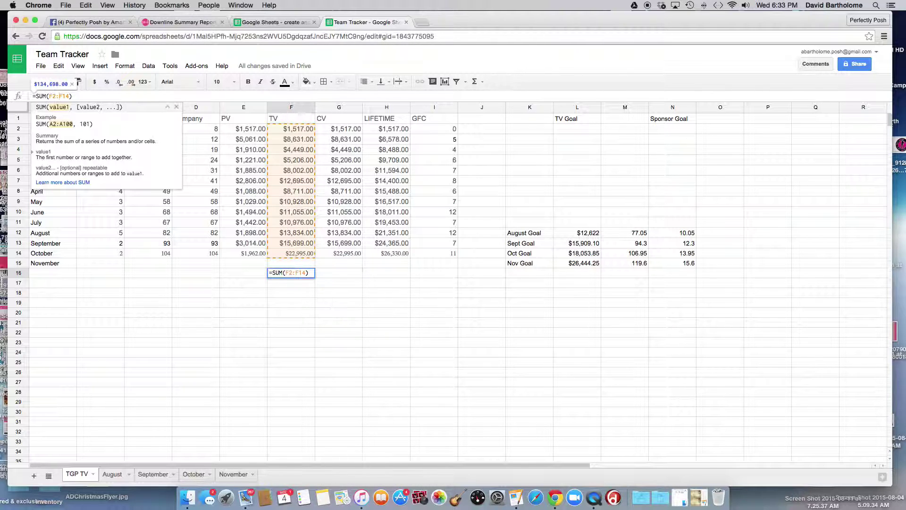
{"action": "key", "text": "Tab"}
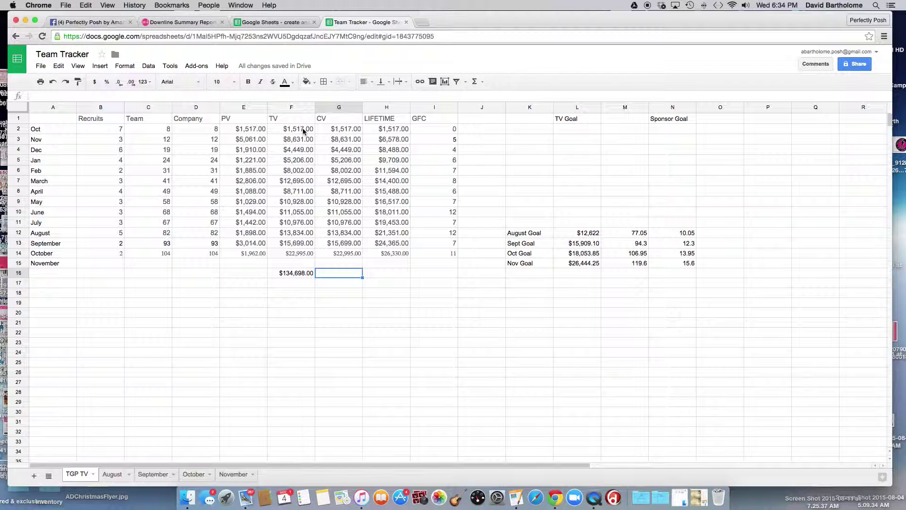
{"action": "left_click", "coordinate": [296, 274]}
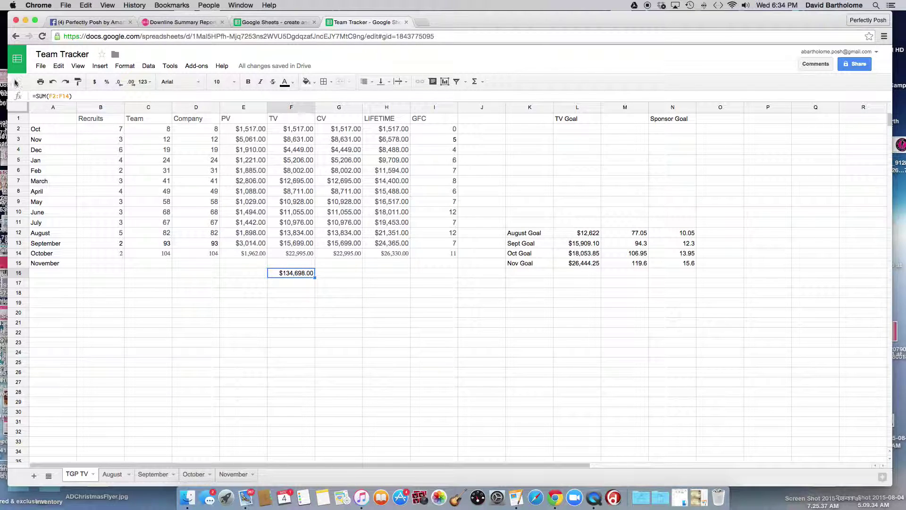